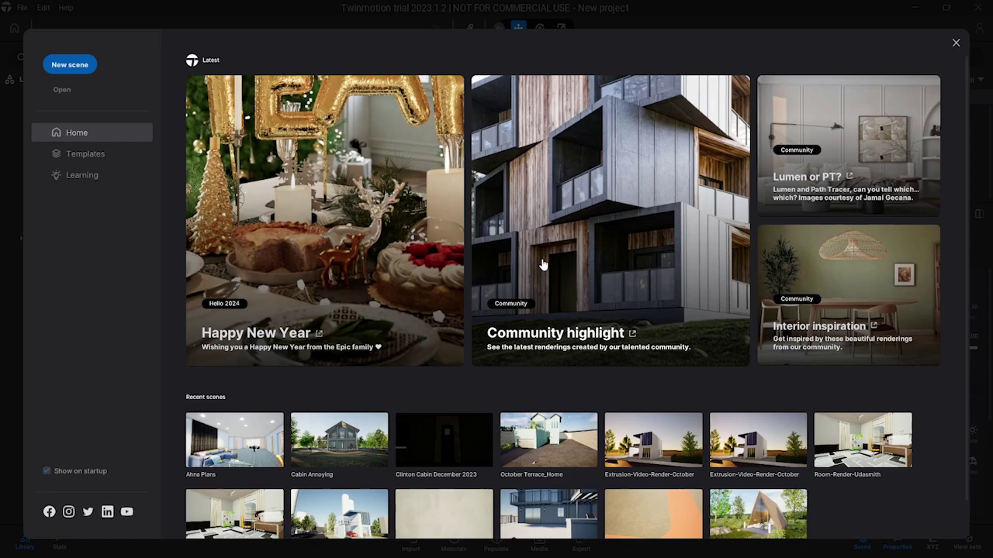
# Close the Twinmotion start window, orbit the empty default scene, and open the Import area
pyautogui.click(956, 43)
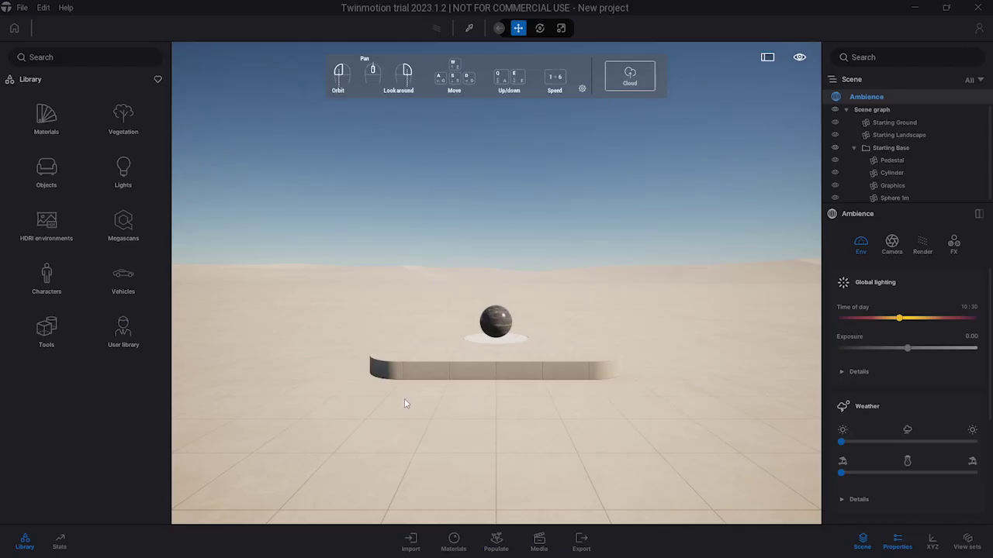
pyautogui.moveTo(404, 403); pyautogui.dragTo(466, 421)
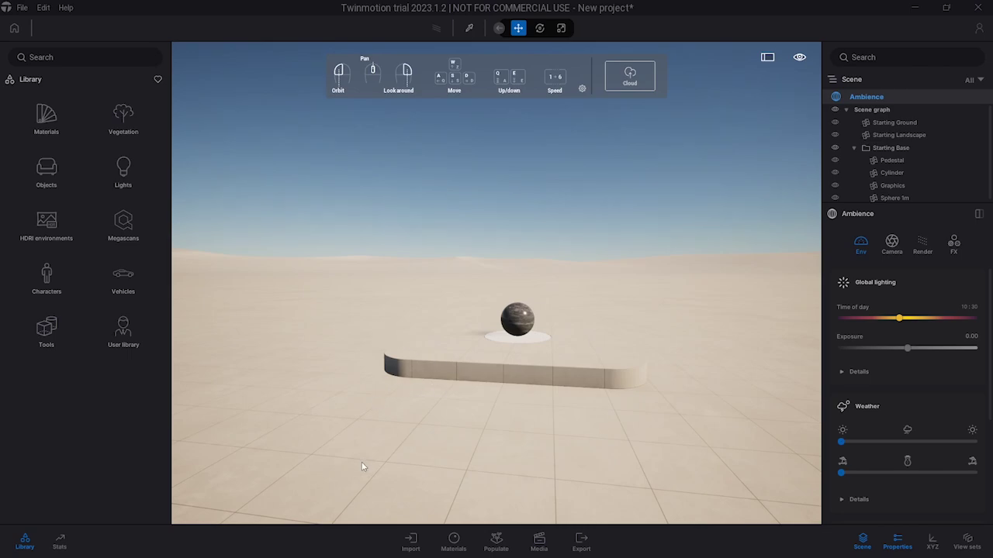
pyautogui.click(413, 547)
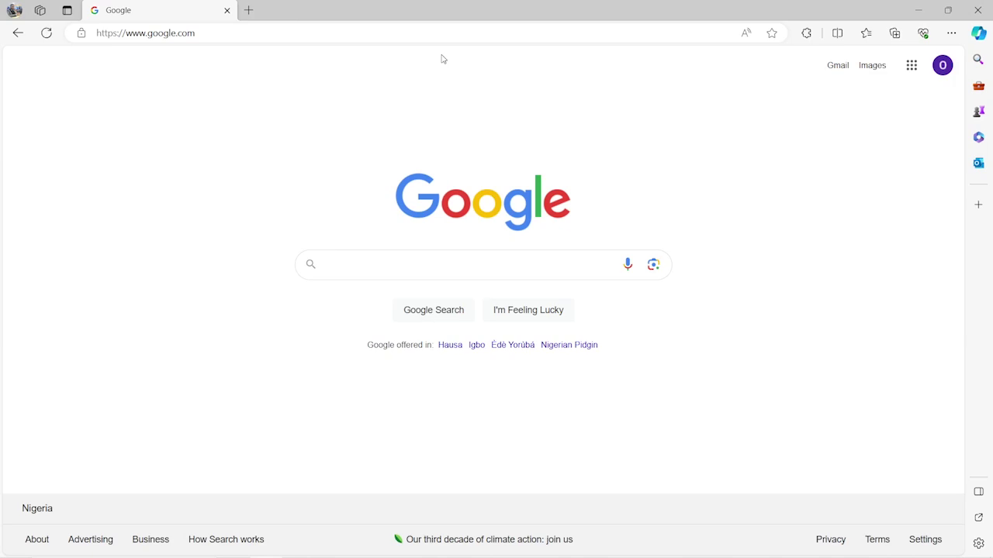
# Search Google for 'twinmotion' and open the twinmotion.com site
pyautogui.write('twinmo')
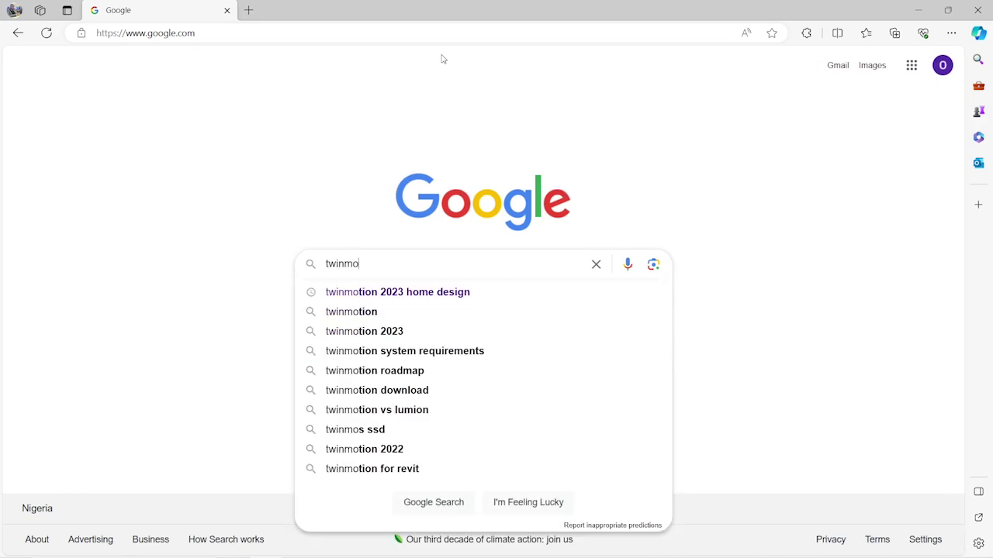
pyautogui.write('tion')
pyautogui.press('Return')
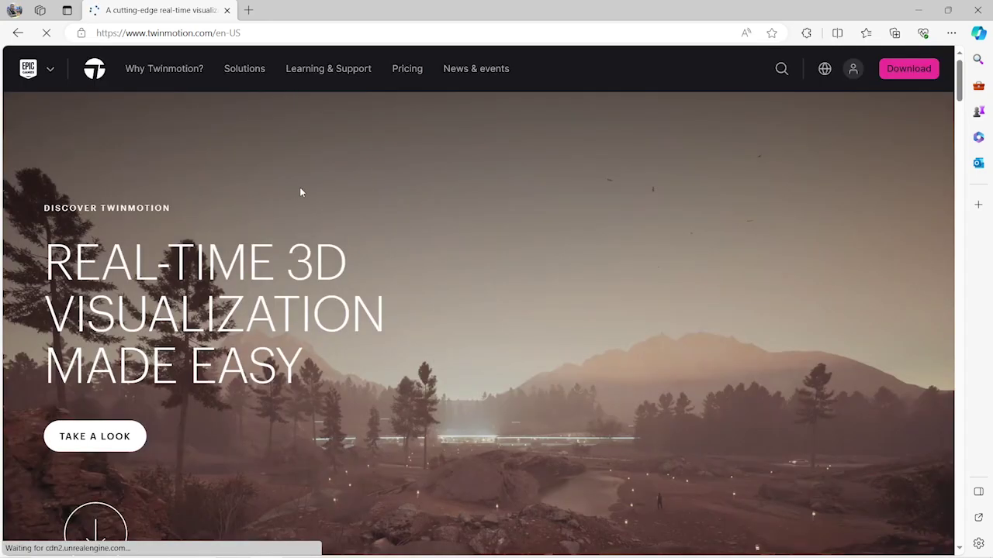
pyautogui.click(908, 75)
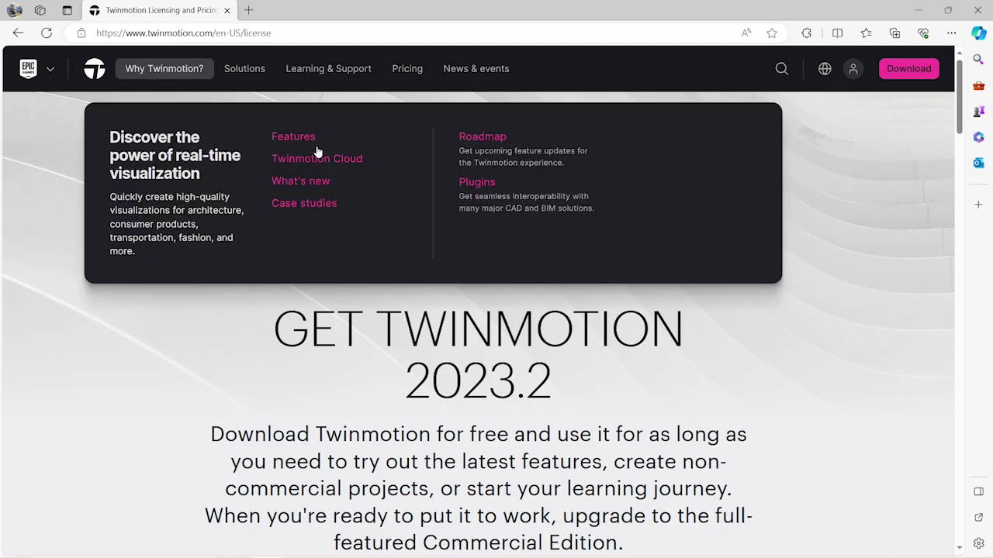
pyautogui.moveTo(163, 68)
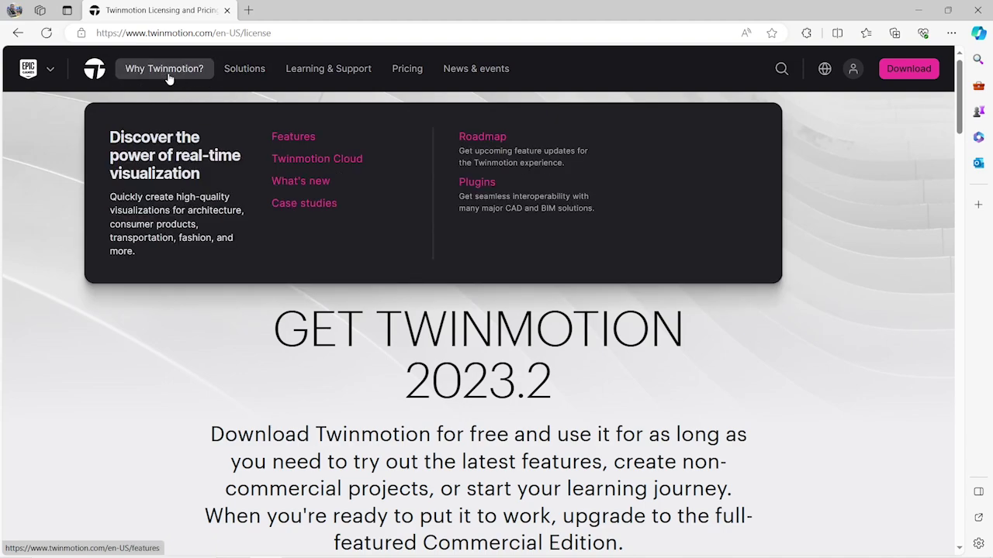
# Go to the Twinmotion Plugins page and open the Datasmith Exporter for Revit download options
pyautogui.click(513, 183)
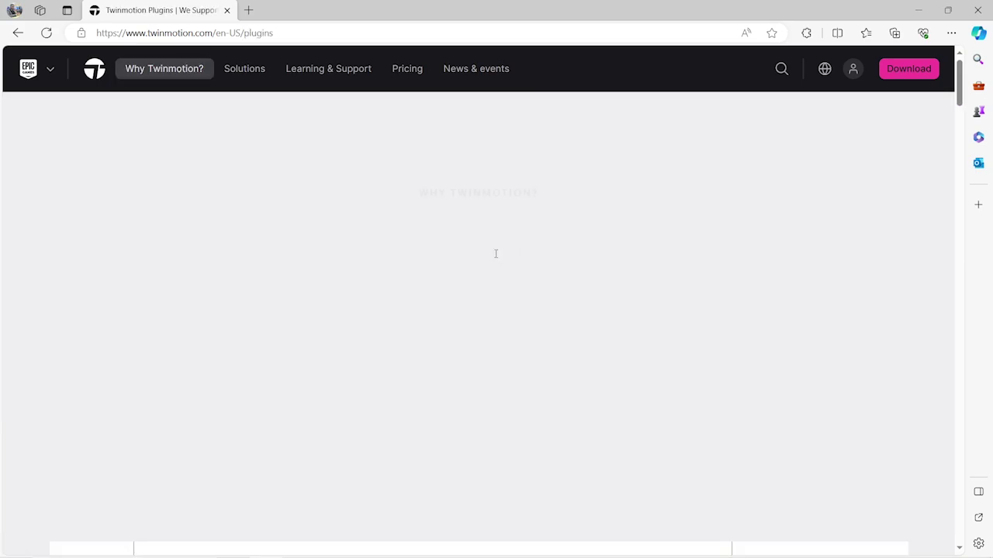
pyautogui.scroll(-2, 427, 232)
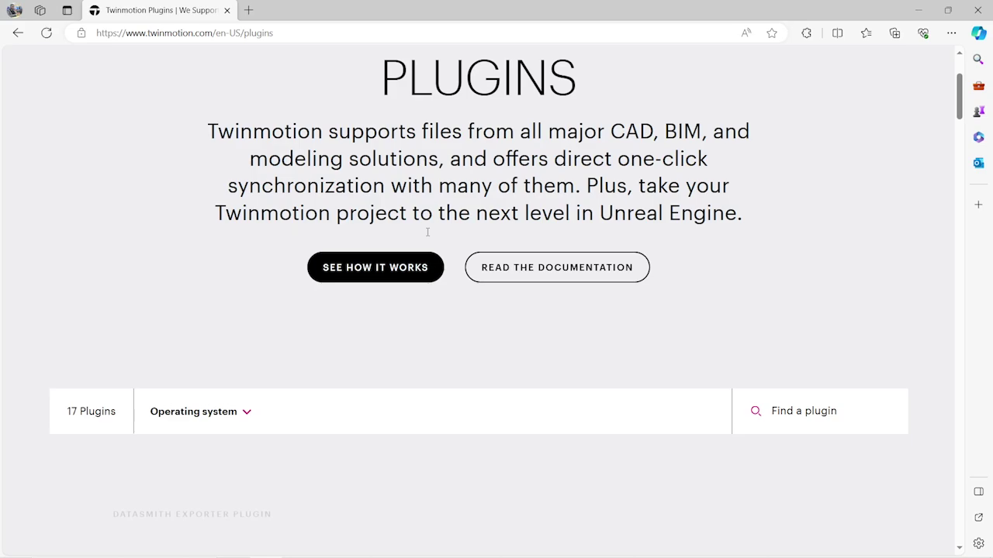
pyautogui.scroll(-2, 403, 225)
pyautogui.scroll(-1, 310, 222)
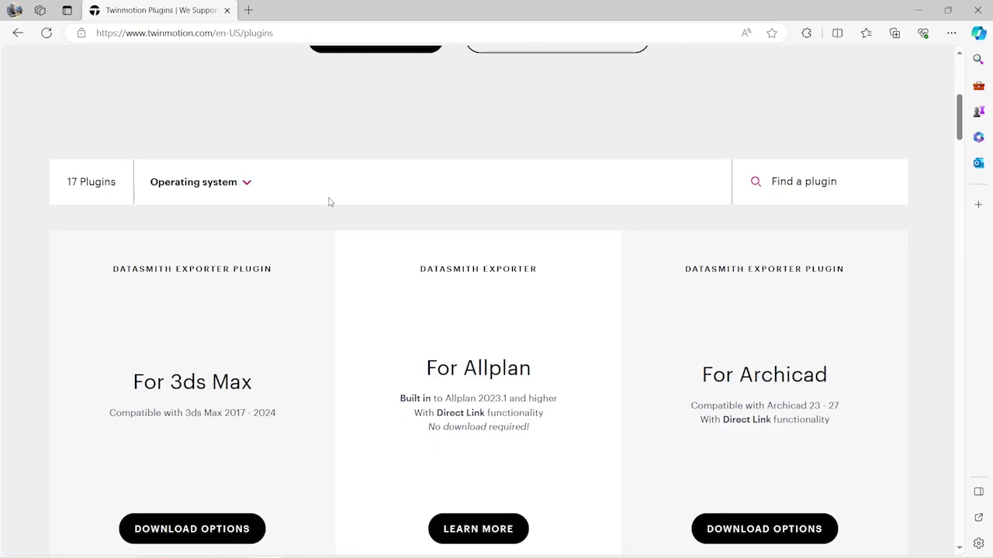
pyautogui.scroll(-1, 357, 215)
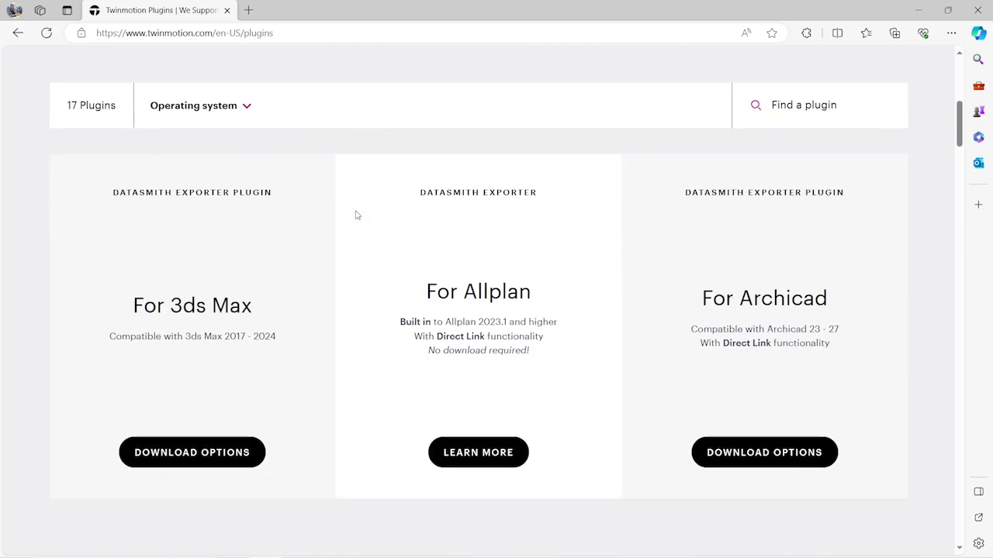
pyautogui.scroll(-2, 355, 214)
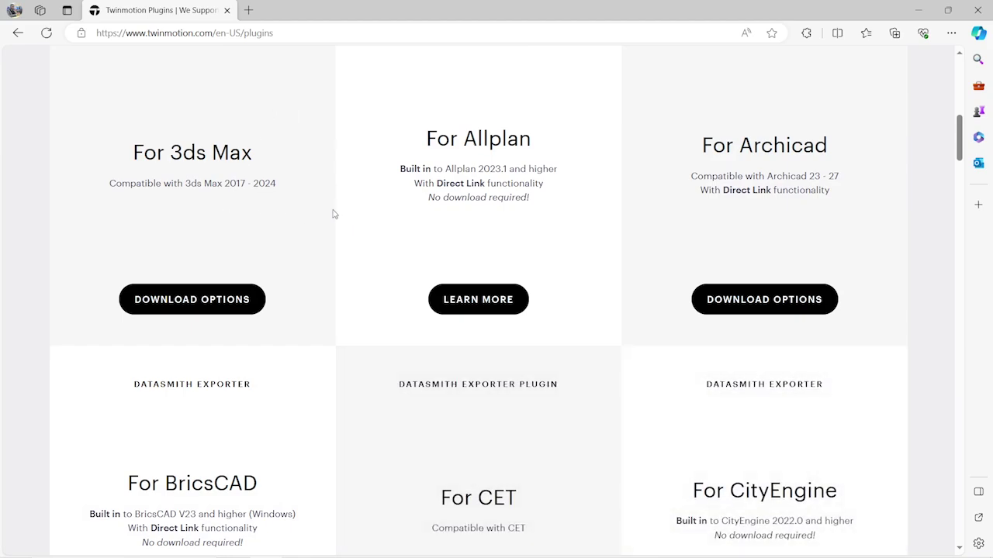
pyautogui.scroll(-3, 698, 204)
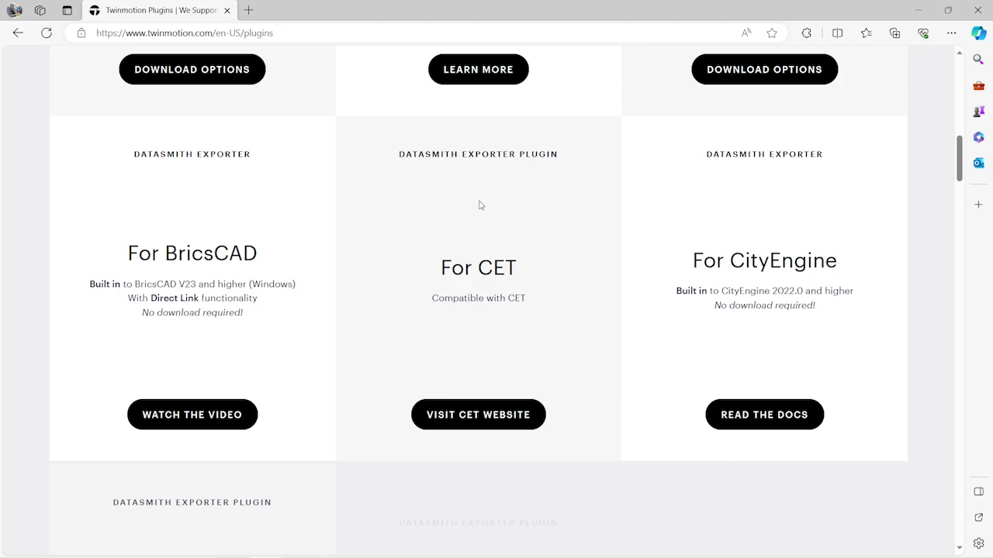
pyautogui.scroll(-1, 313, 264)
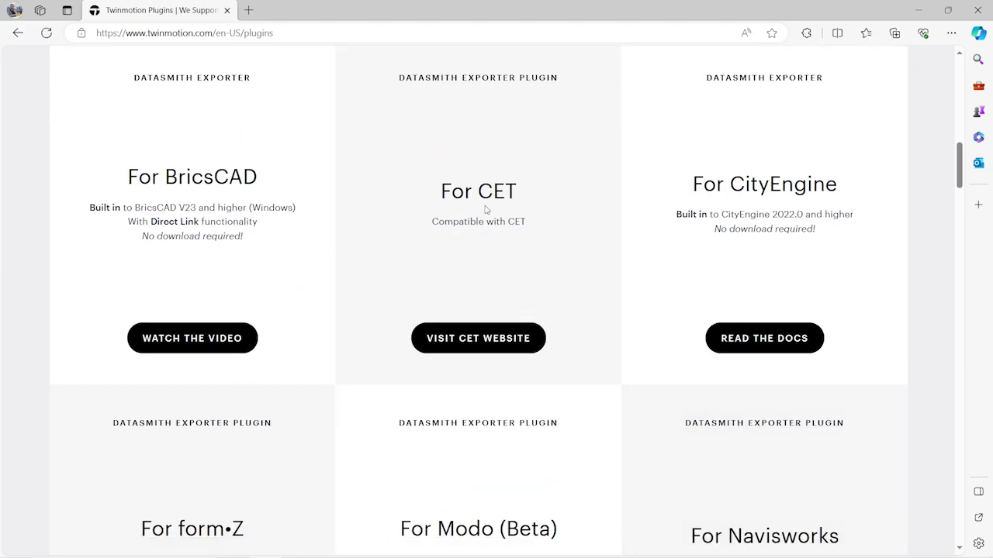
pyautogui.scroll(-1, 538, 215)
pyautogui.scroll(-4, 540, 217)
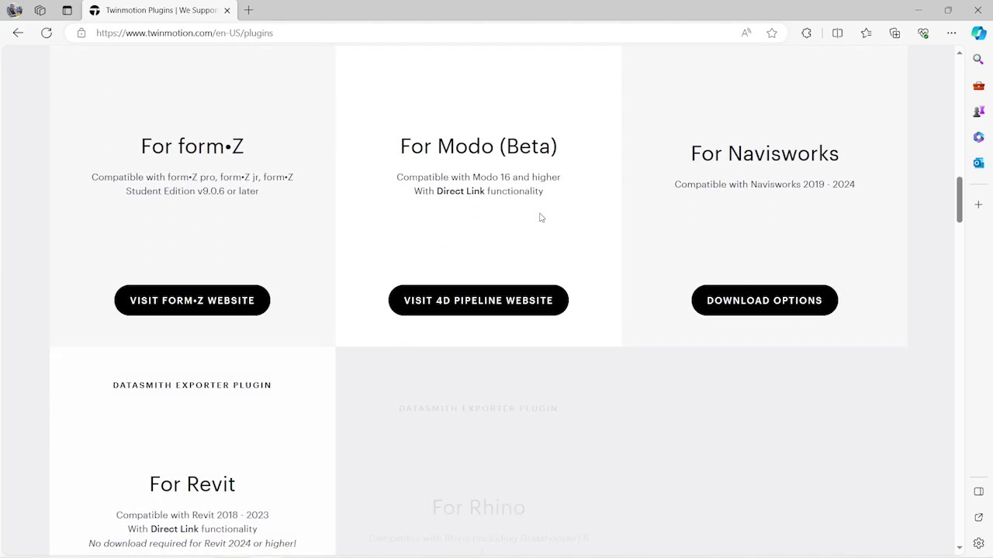
pyautogui.scroll(-2, 538, 215)
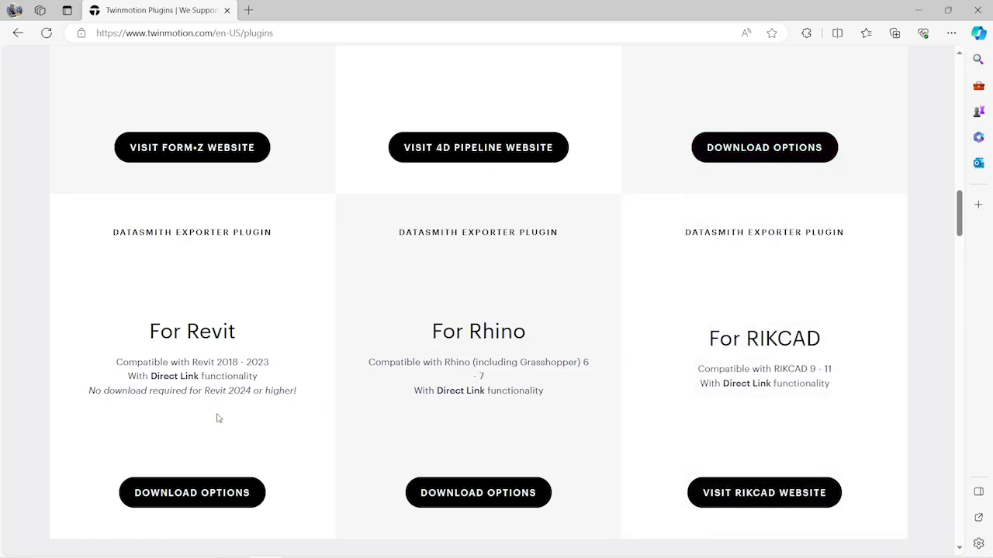
pyautogui.click(231, 494)
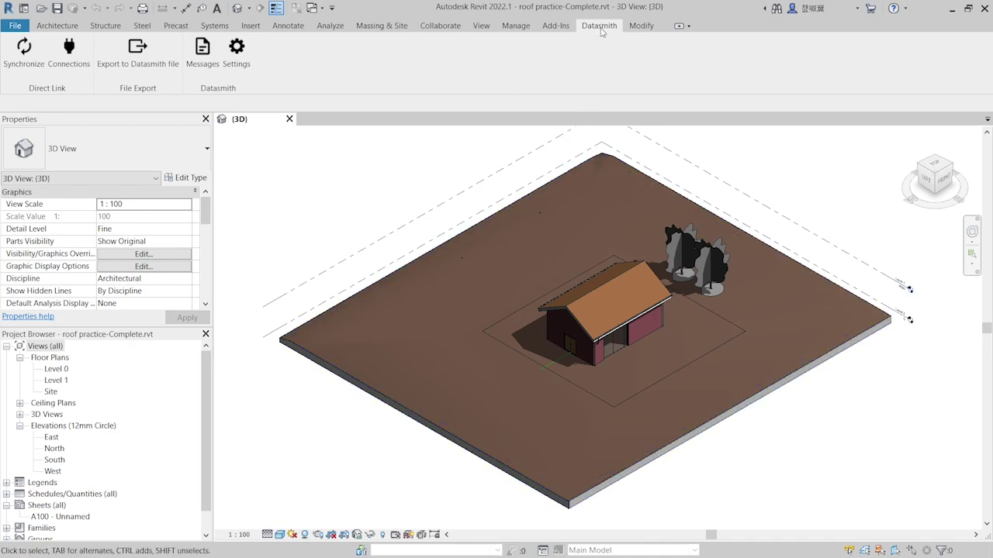
# Export the Revit 3D view to a Datasmith file named example-01
pyautogui.click(153, 65)
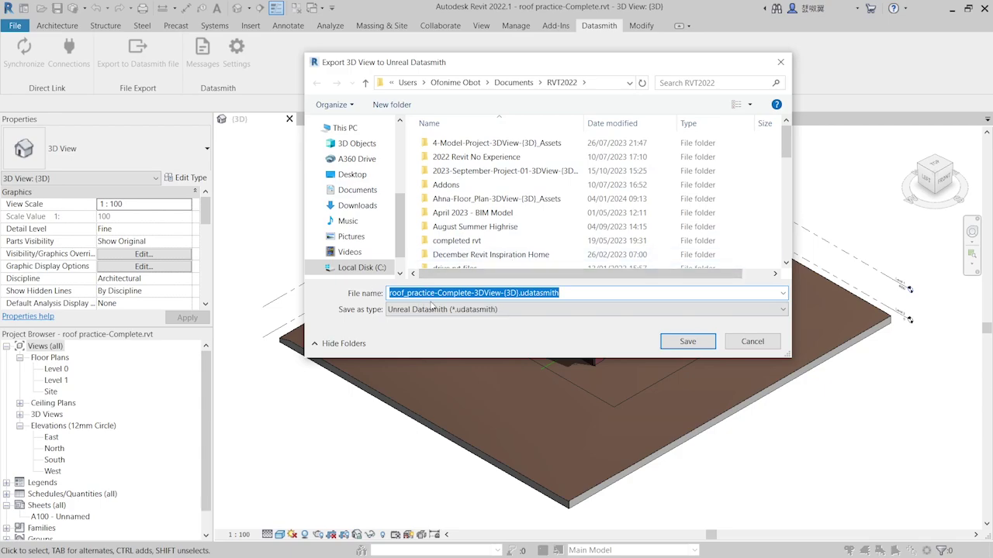
pyautogui.write('example')
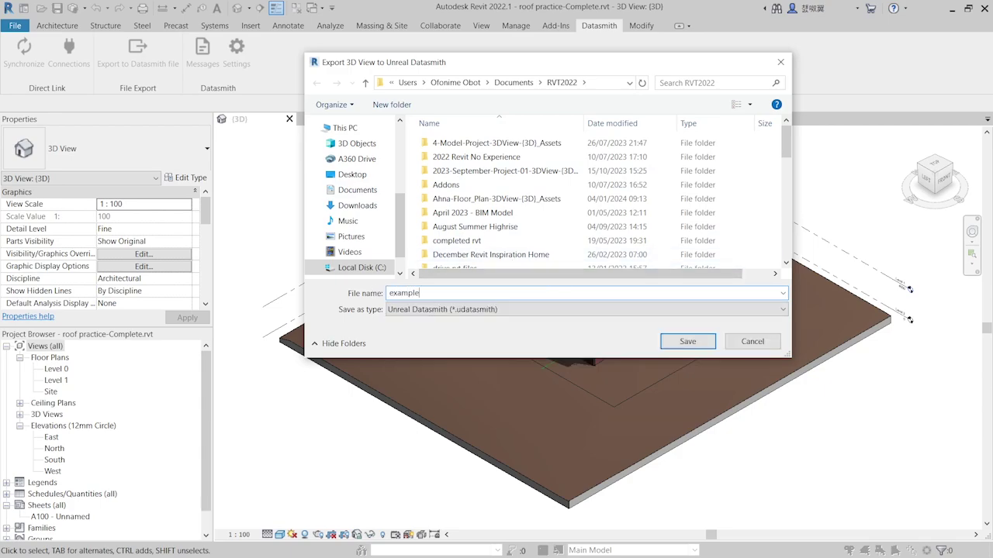
pyautogui.write('-01')
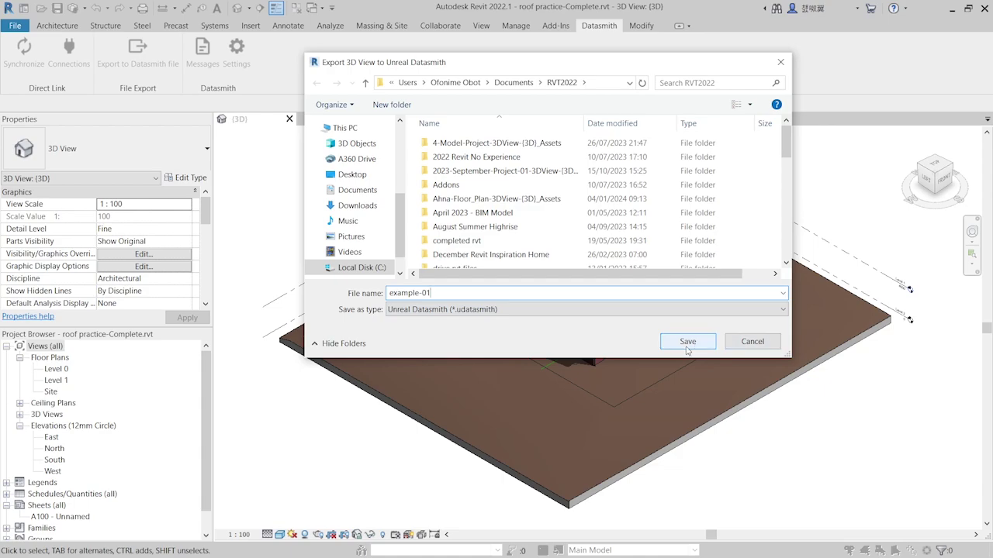
pyautogui.click(687, 345)
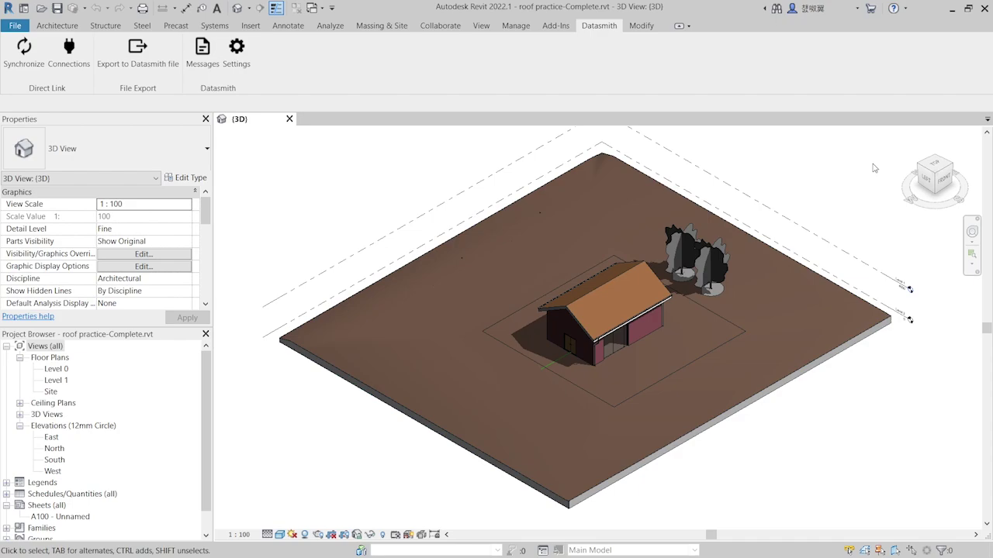
pyautogui.moveTo(927, 175)
pyautogui.mouseDown()
pyautogui.moveTo(905, 164)
pyautogui.moveTo(942, 164)
pyautogui.mouseUp()
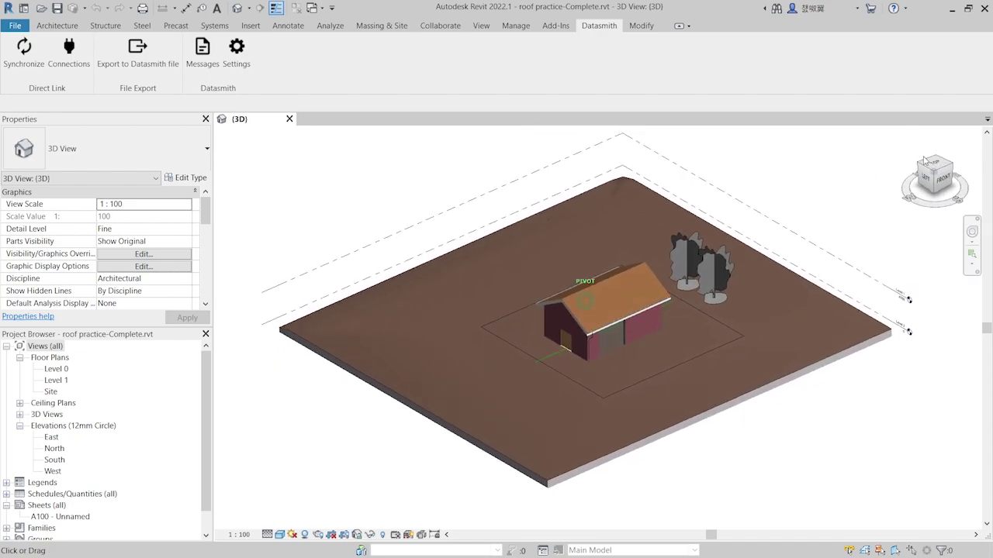
pyautogui.scroll(3, 770, 288)
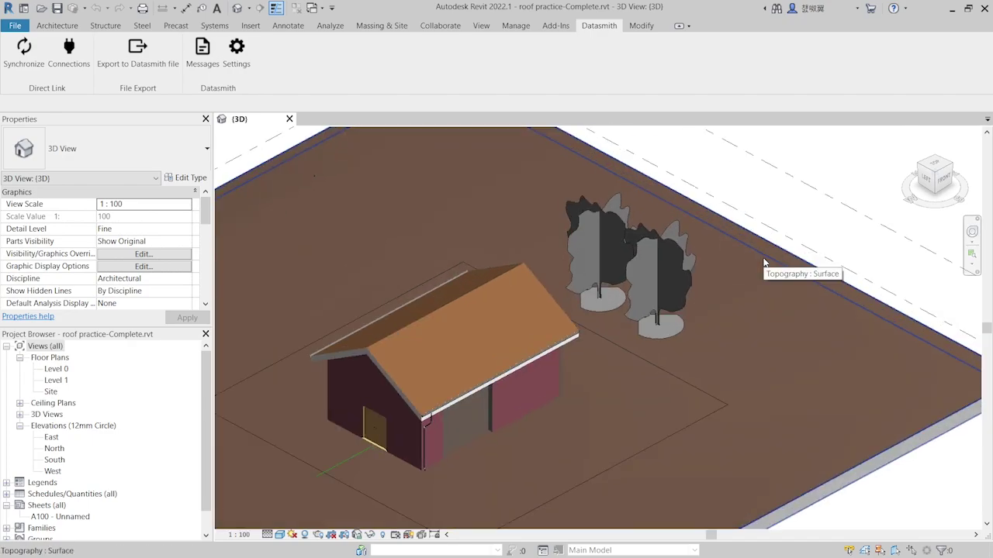
pyautogui.moveTo(442, 429); pyautogui.dragTo(518, 480, button='middle')
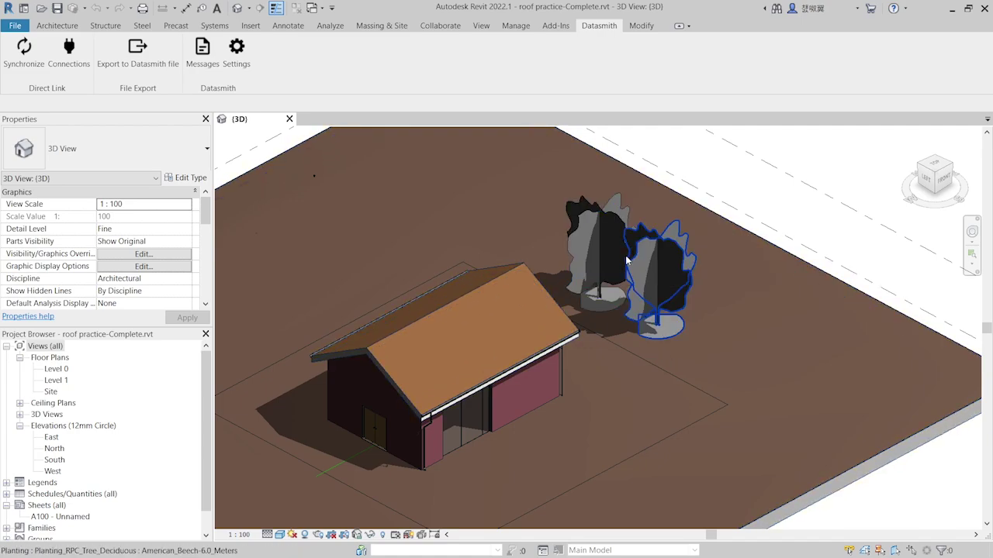
pyautogui.scroll(-3, 632, 256)
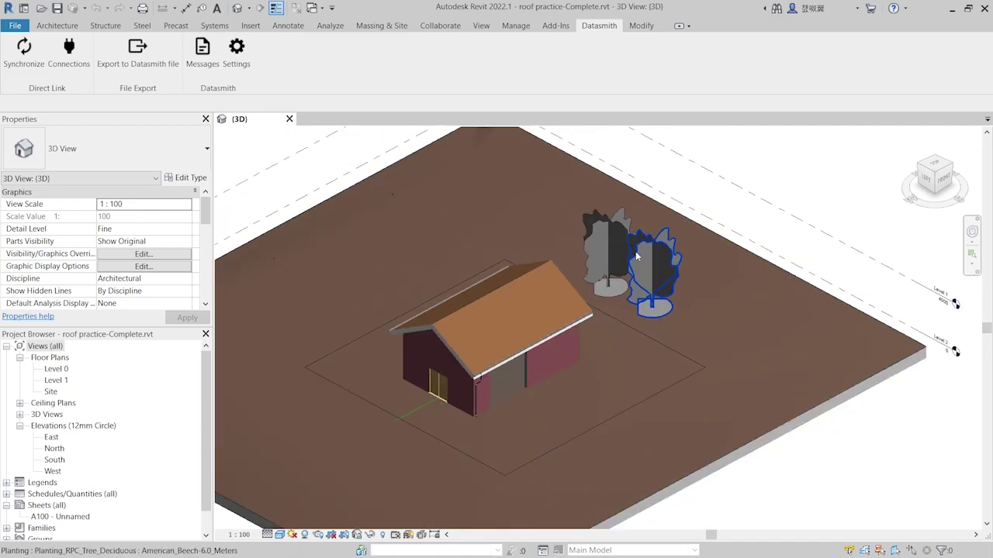
pyautogui.scroll(2, 613, 253)
pyautogui.scroll(-2, 608, 252)
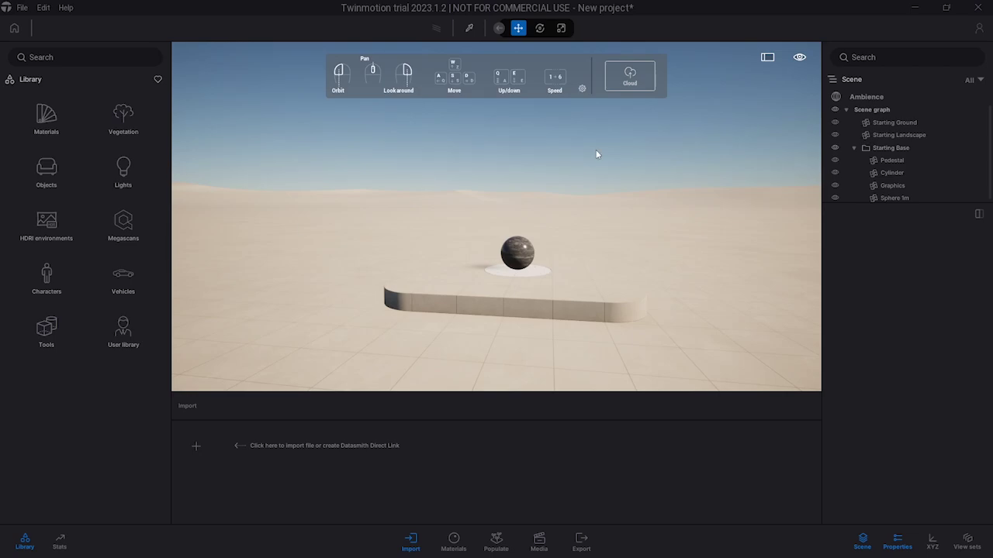
# Delete the Starting Base group and import the linked Revit model via Direct Link
pyautogui.click(913, 148)
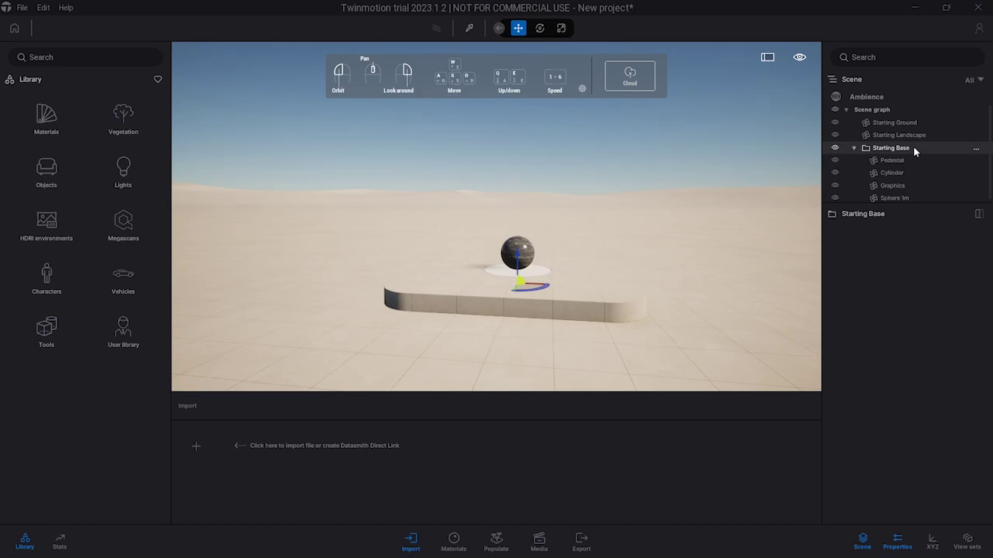
pyautogui.press('Delete')
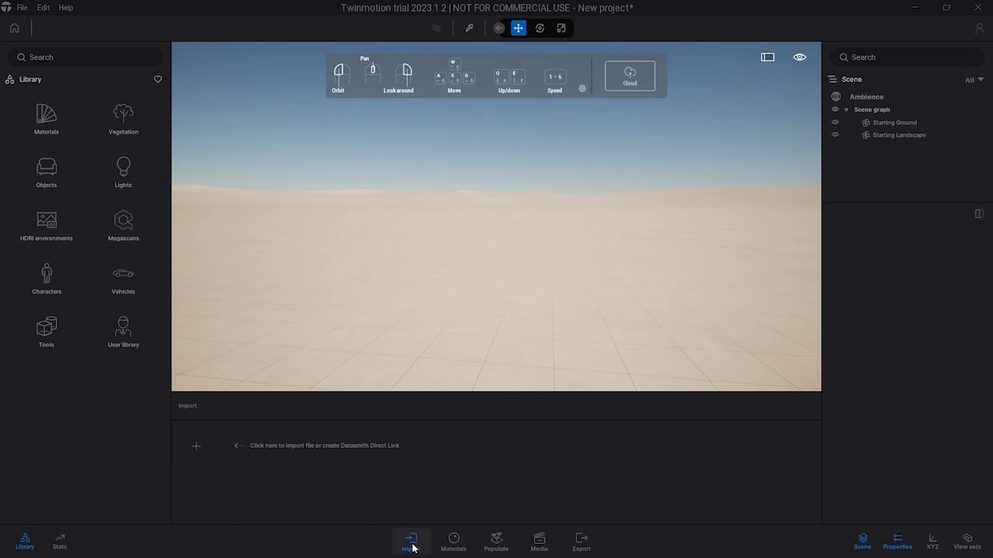
pyautogui.click(195, 446)
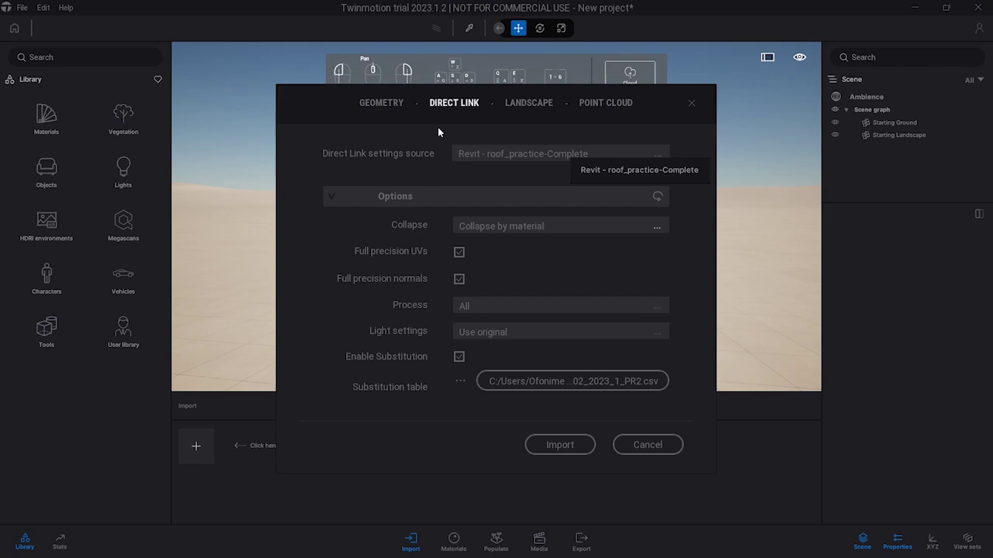
pyautogui.click(553, 445)
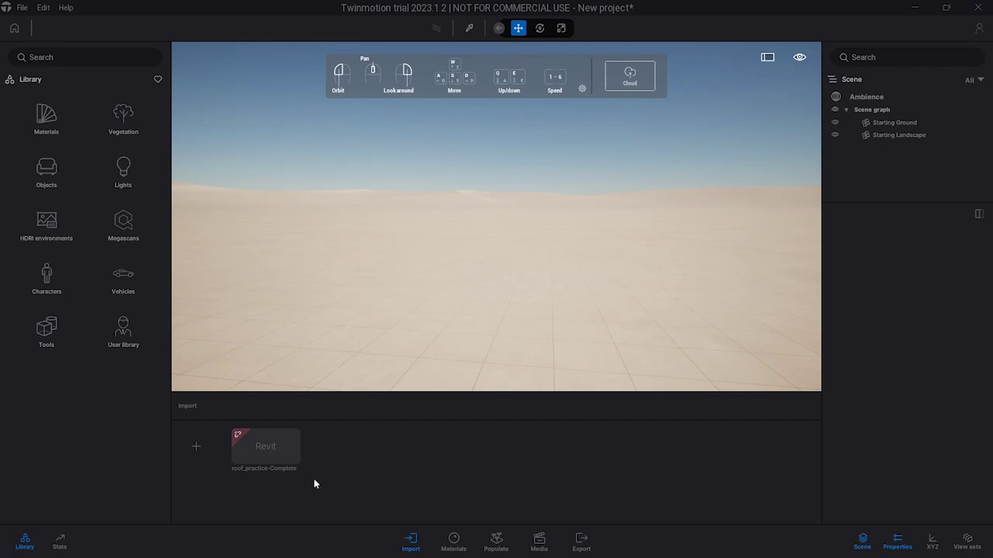
# Inspect the roof_practice-Complete import item's context menu, then dismiss it
pyautogui.rightClick(256, 462)
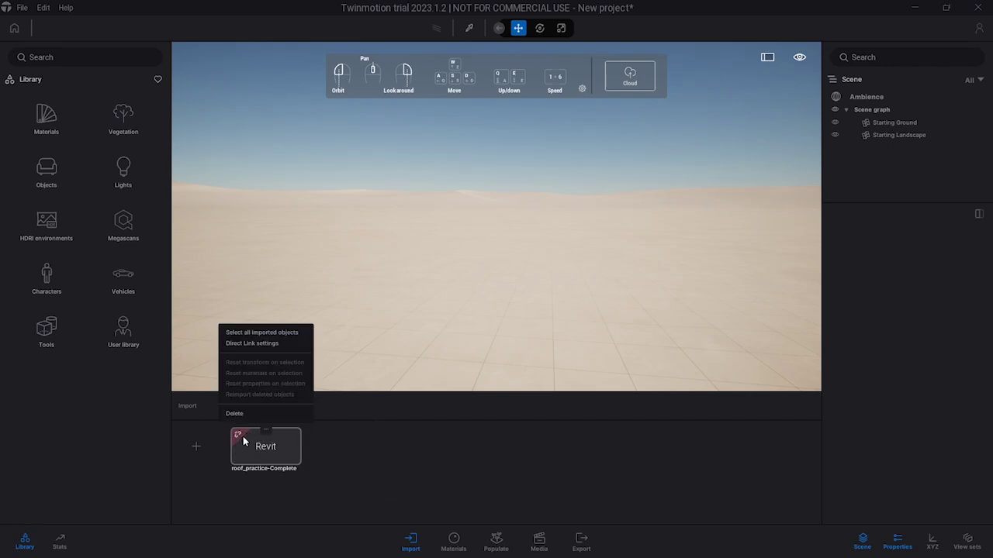
pyautogui.click(364, 445)
pyautogui.rightClick(297, 453)
pyautogui.click(387, 449)
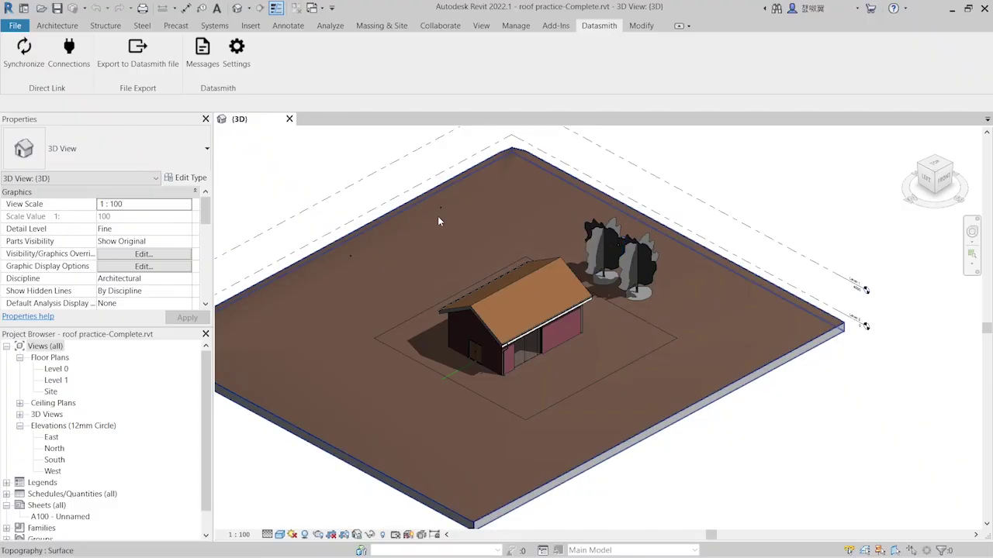
# Confirm the Twinmotion Direct Link connection in Datasmith Connections, then synchronize the house model
pyautogui.press('Escape')
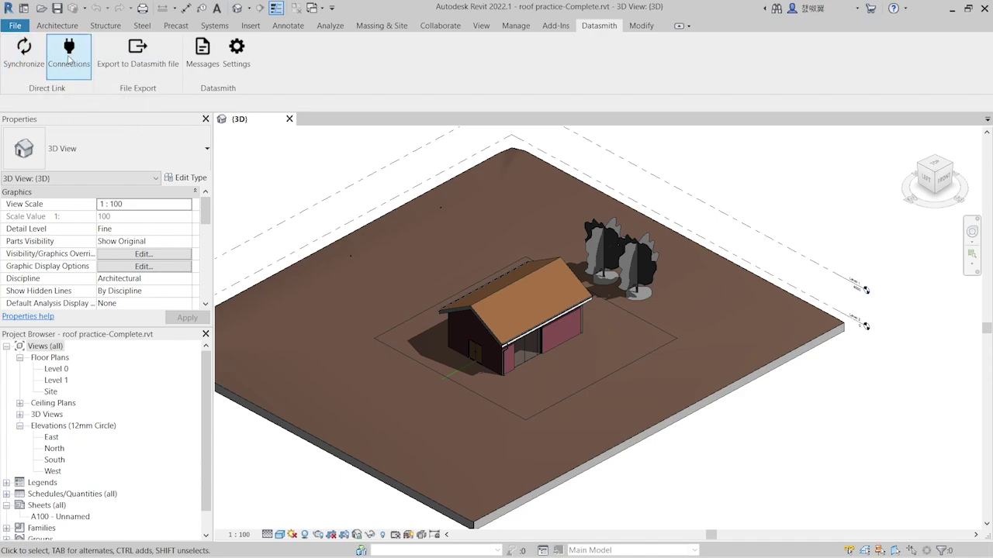
pyautogui.click(70, 59)
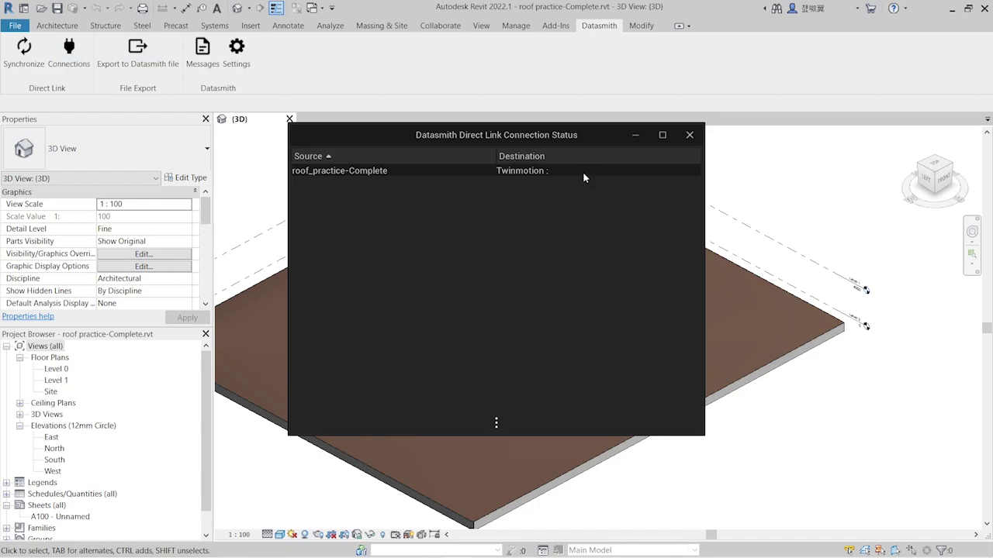
pyautogui.click(689, 135)
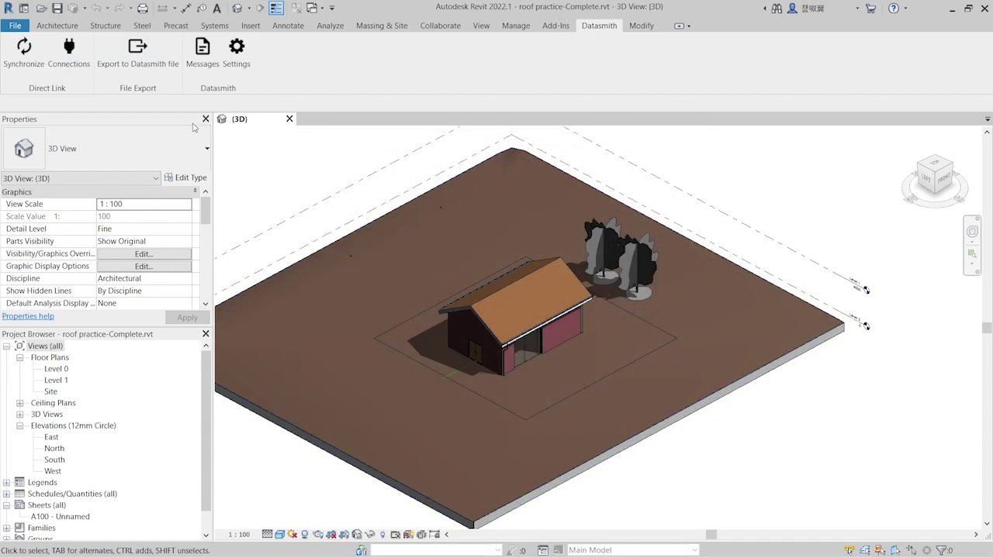
pyautogui.click(24, 57)
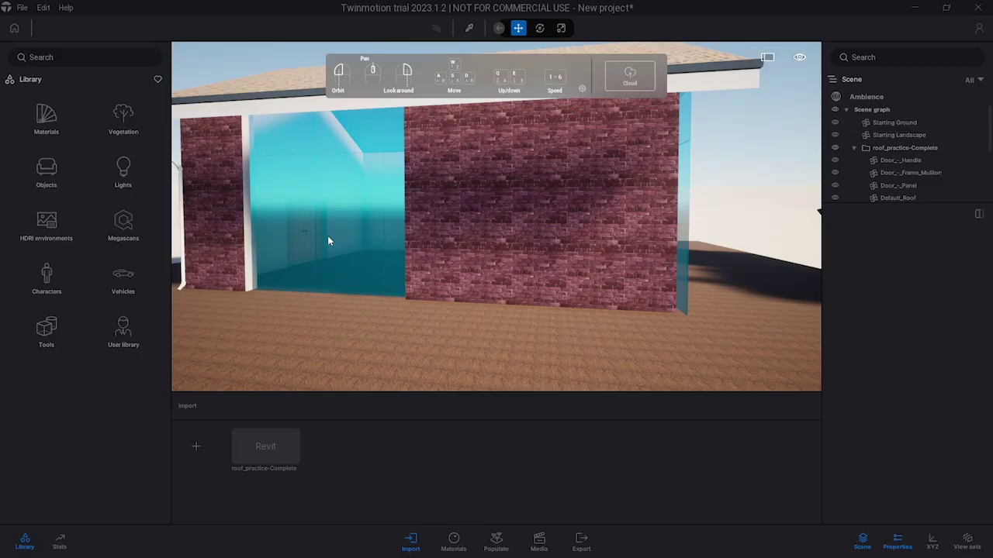
pyautogui.scroll(-5, 328, 236)
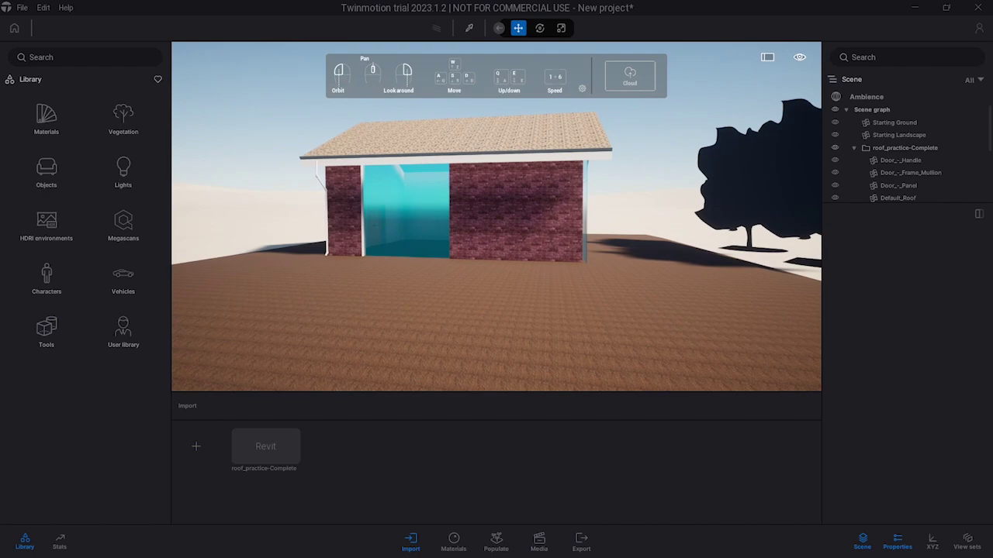
pyautogui.moveTo(275, 245)
pyautogui.mouseDown()
pyautogui.moveTo(326, 245)
pyautogui.moveTo(310, 245)
pyautogui.mouseUp()
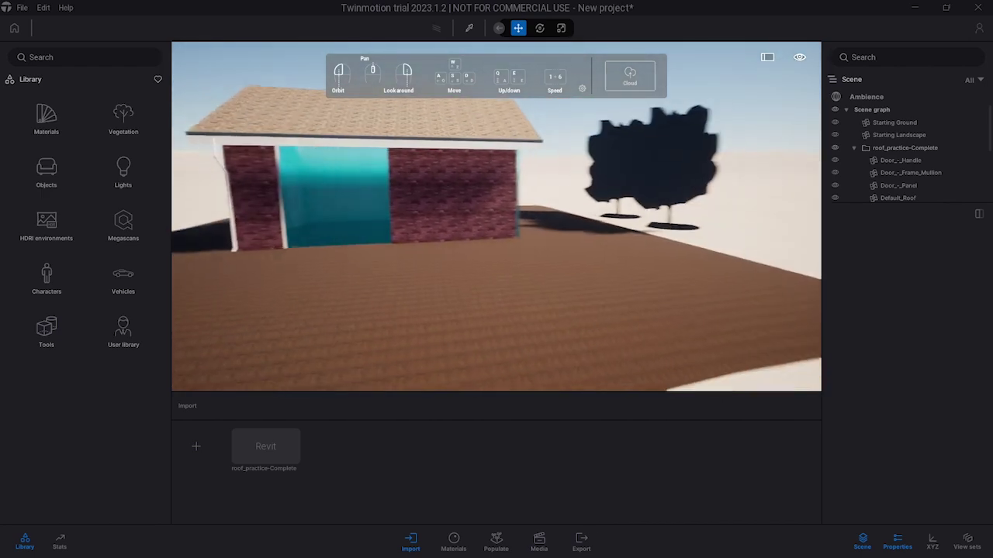
pyautogui.moveTo(344, 303)
pyautogui.mouseDown()
pyautogui.moveTo(294, 311)
pyautogui.moveTo(364, 310)
pyautogui.moveTo(295, 307)
pyautogui.mouseUp()
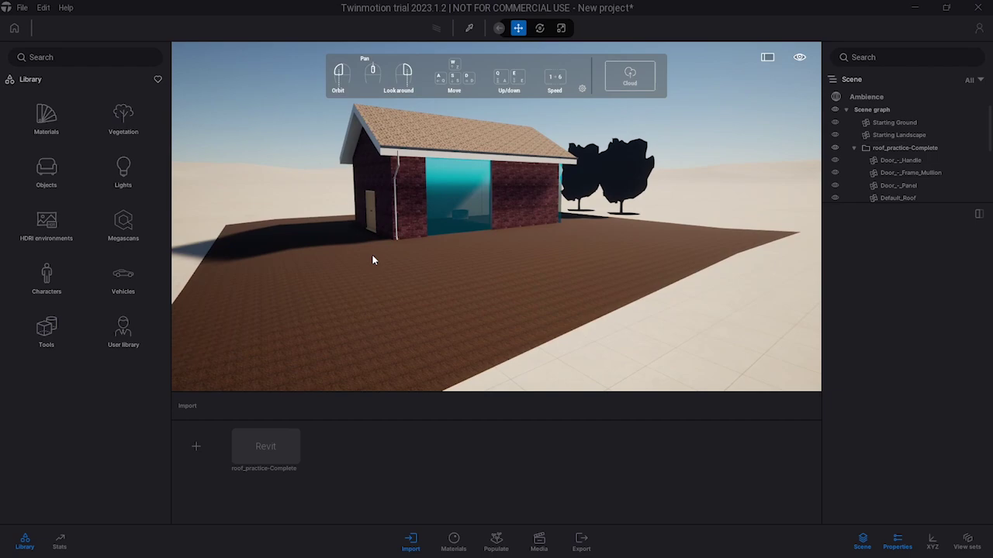
pyautogui.scroll(3, 372, 260)
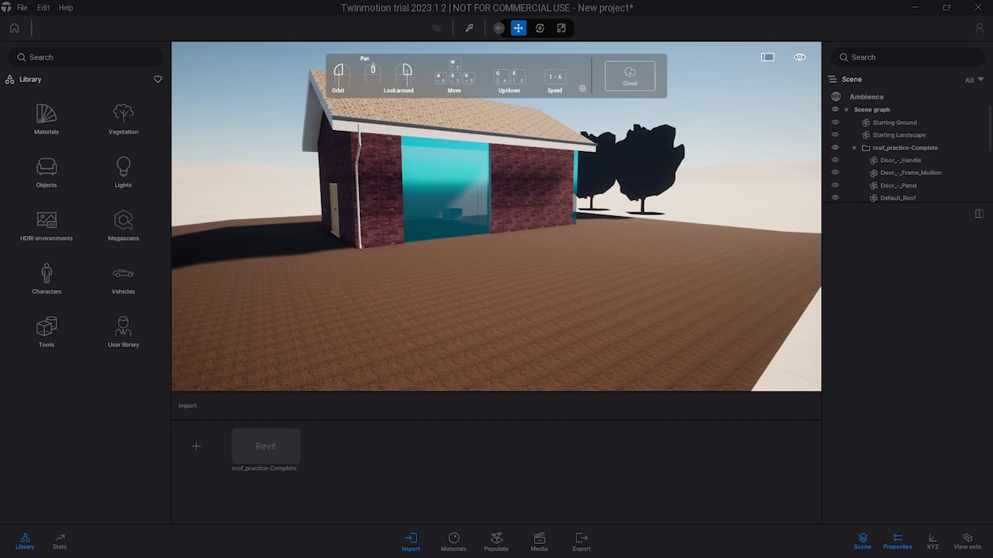
pyautogui.moveTo(626, 313); pyautogui.dragTo(667, 313)
pyautogui.moveTo(560, 201)
pyautogui.mouseDown()
pyautogui.moveTo(569, 244)
pyautogui.moveTo(671, 276)
pyautogui.moveTo(569, 162)
pyautogui.mouseUp()
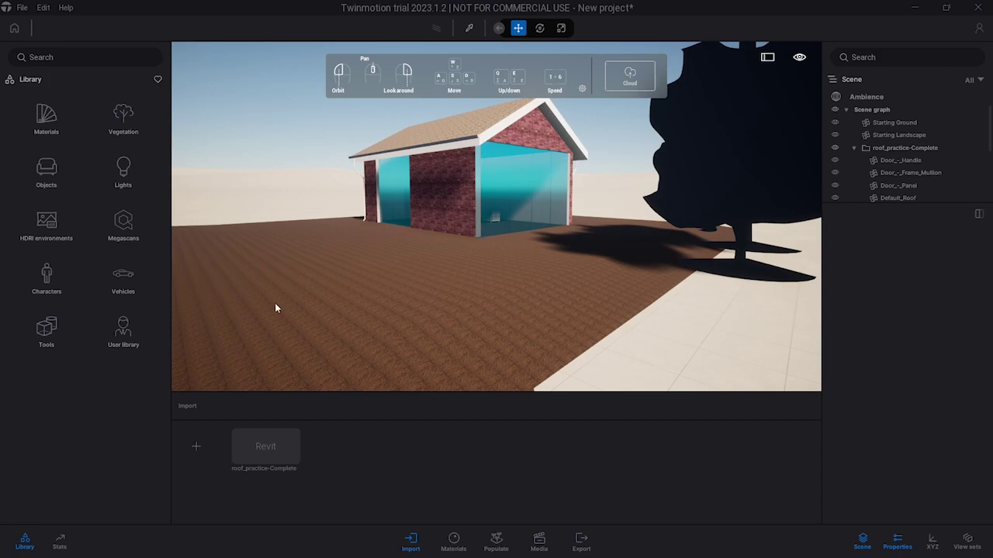
pyautogui.moveTo(265, 448)
pyautogui.moveTo(368, 313); pyautogui.dragTo(367, 313)
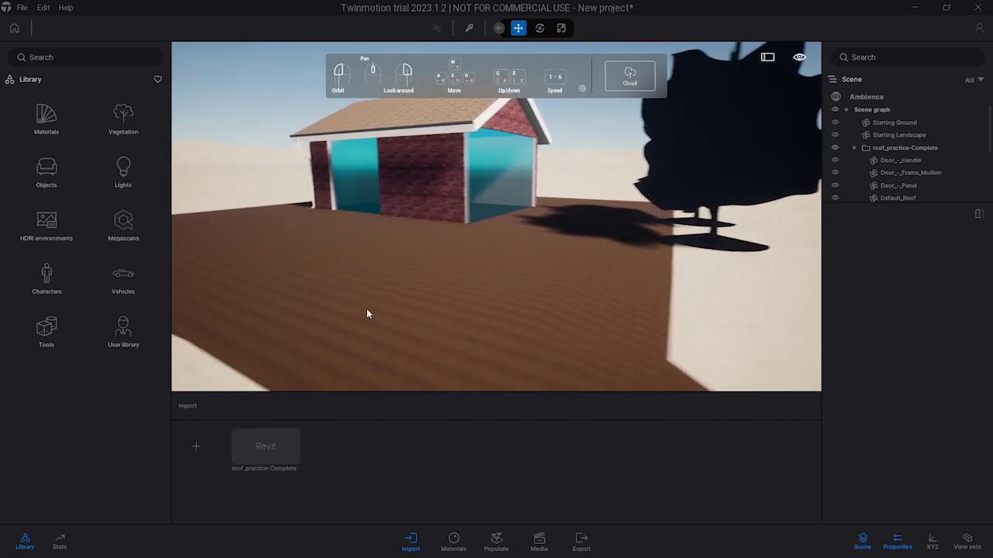
pyautogui.scroll(-3, 368, 313)
pyautogui.moveTo(412, 328); pyautogui.dragTo(435, 329)
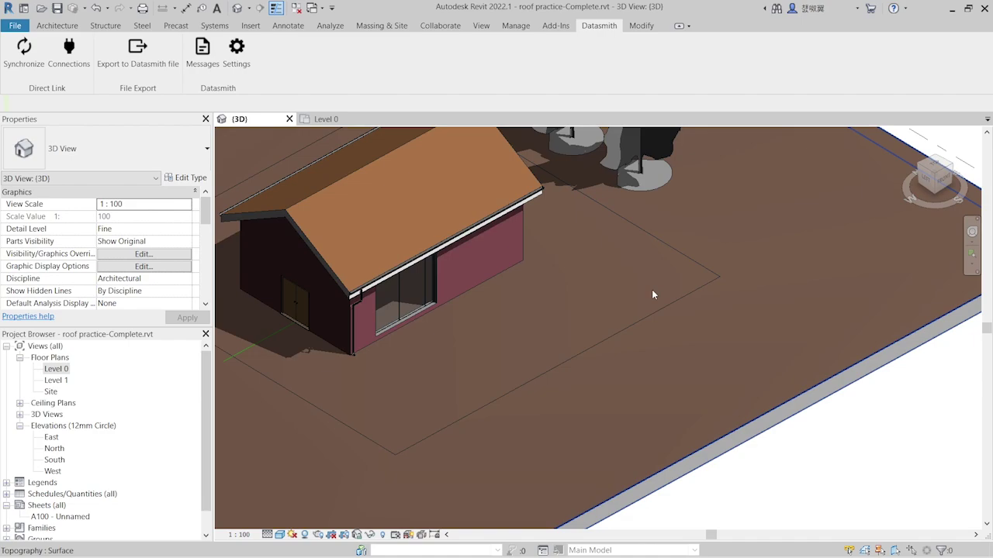
pyautogui.scroll(-3, 653, 295)
pyautogui.scroll(3, 433, 211)
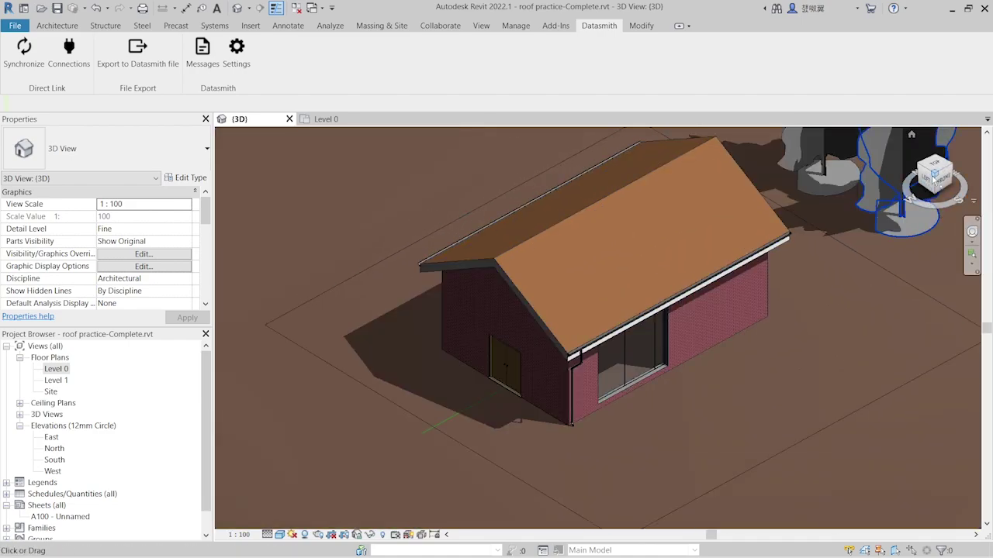
pyautogui.click(937, 177)
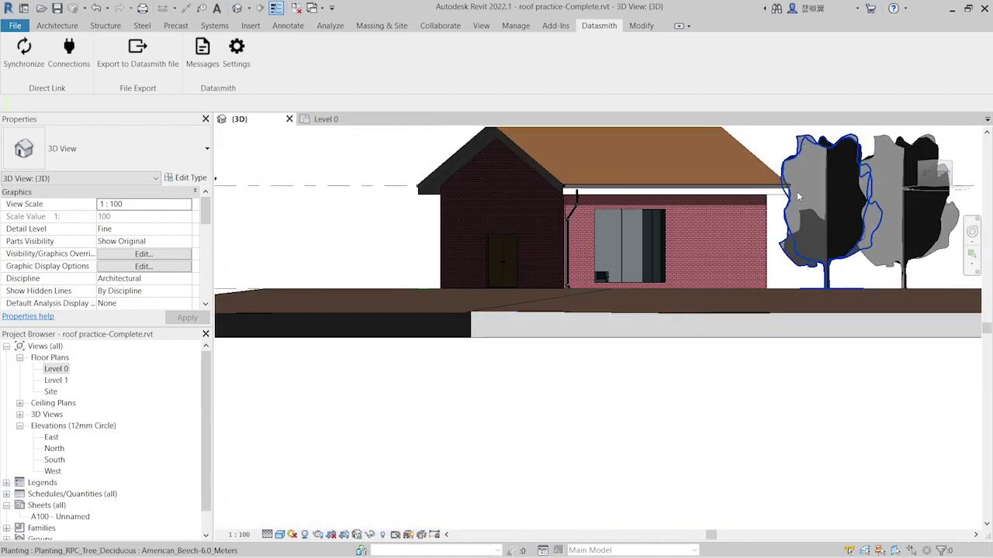
pyautogui.scroll(2, 689, 226)
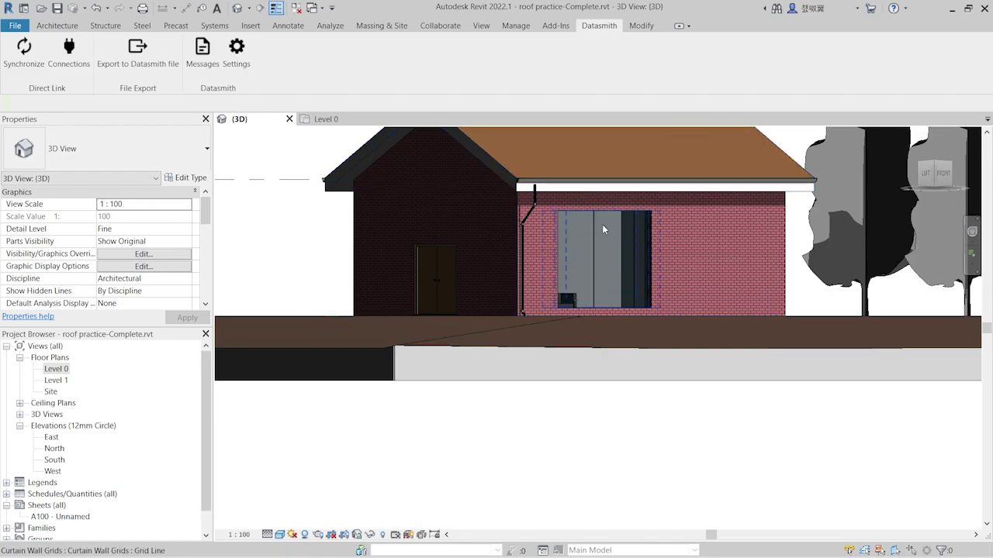
pyautogui.click(936, 173)
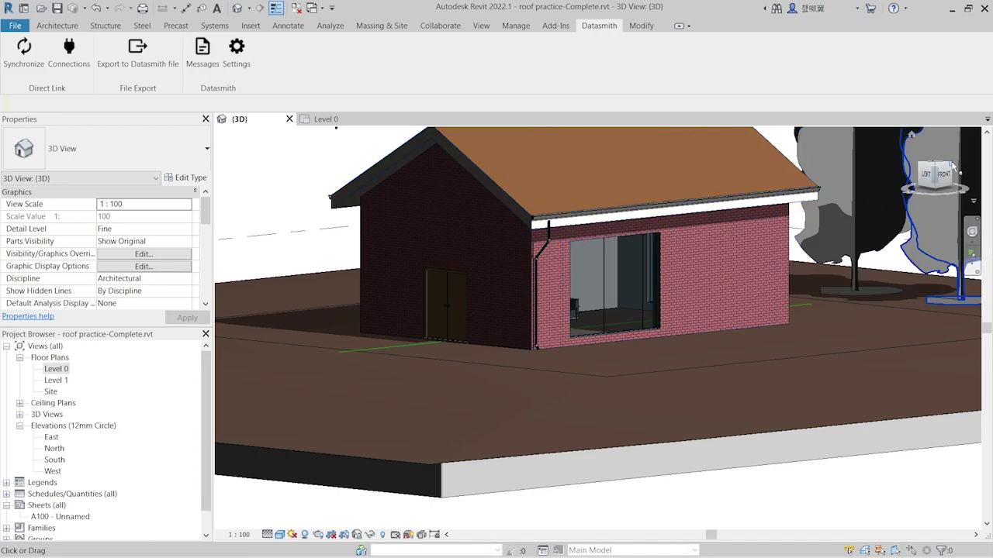
pyautogui.moveTo(952, 165)
pyautogui.mouseDown()
pyautogui.moveTo(758, 167)
pyautogui.moveTo(762, 181)
pyautogui.mouseUp()
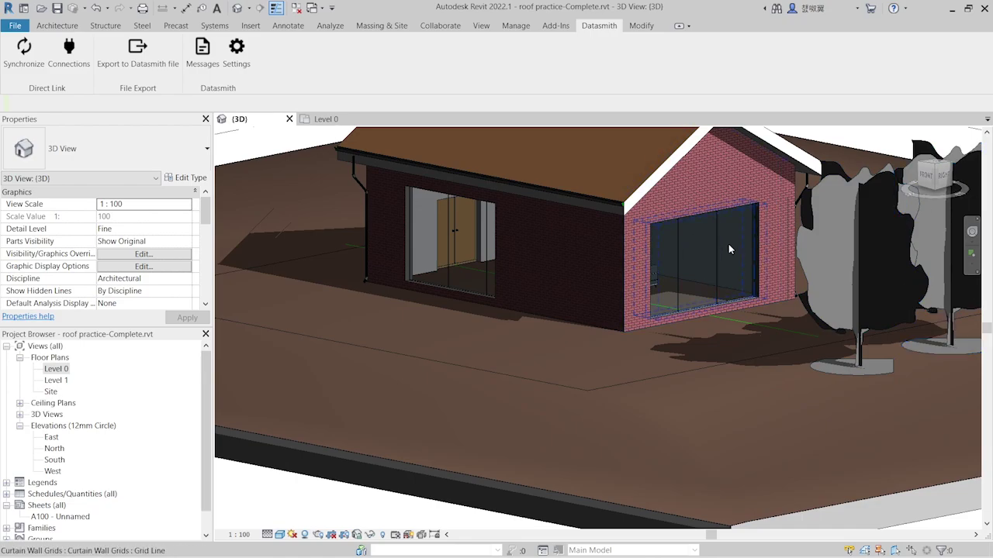
# Shift the gable-end curtain wall in Level 0, changing its offset from 1200.1 to 1100.1
pyautogui.click(698, 248)
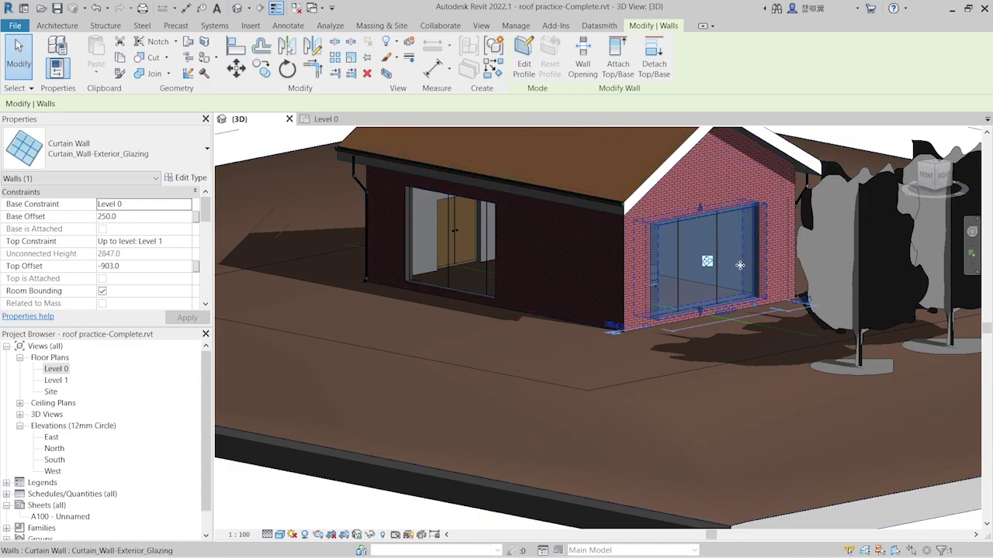
pyautogui.click(324, 119)
pyautogui.scroll(2, 574, 248)
pyautogui.scroll(2, 570, 249)
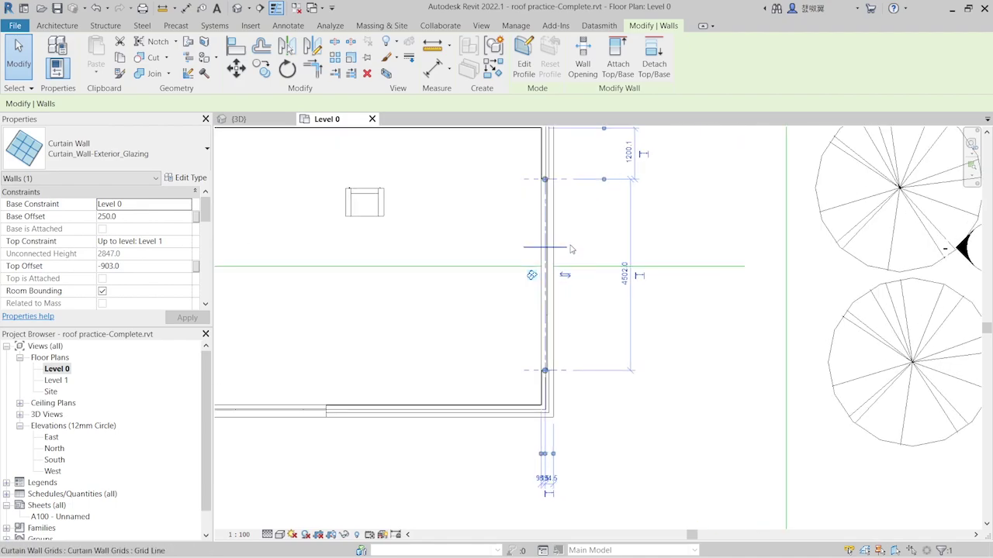
pyautogui.scroll(-2, 570, 249)
pyautogui.scroll(1, 570, 172)
pyautogui.scroll(-1, 571, 172)
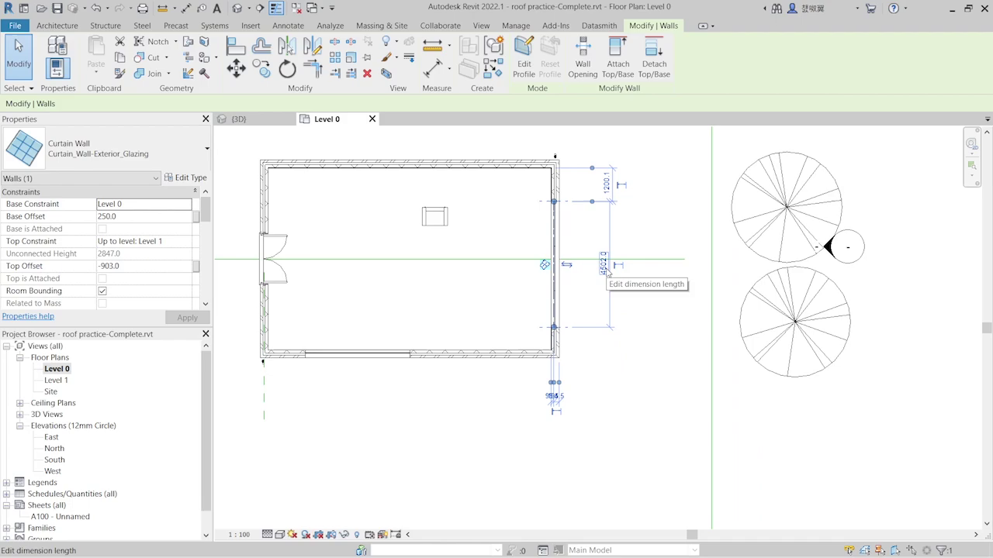
pyautogui.press('Up')
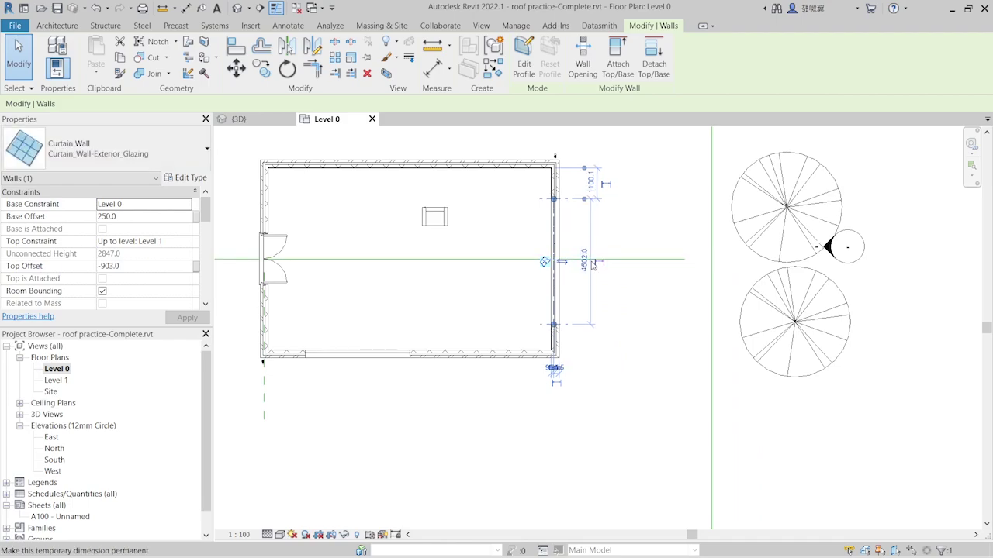
pyautogui.press('Up')
pyautogui.press('Escape')
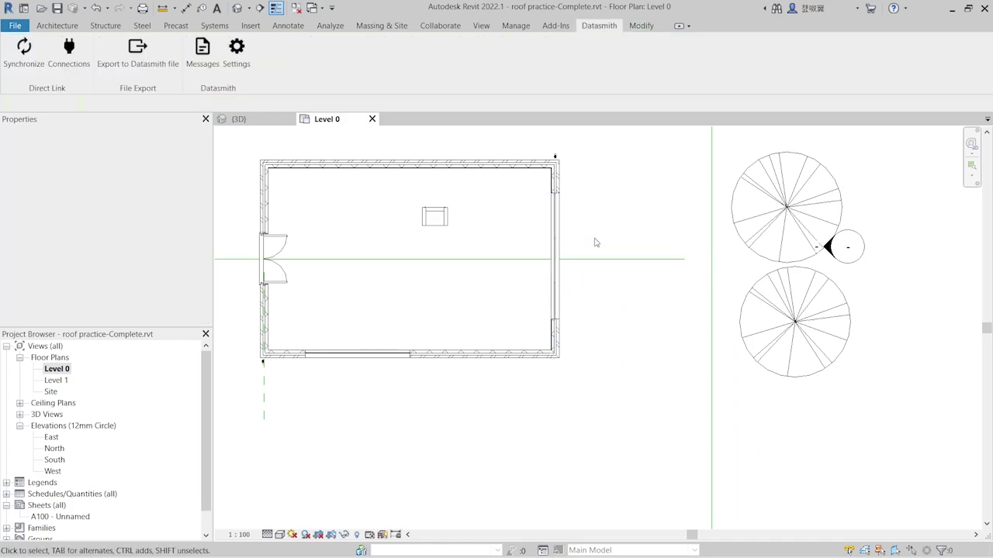
pyautogui.click(235, 118)
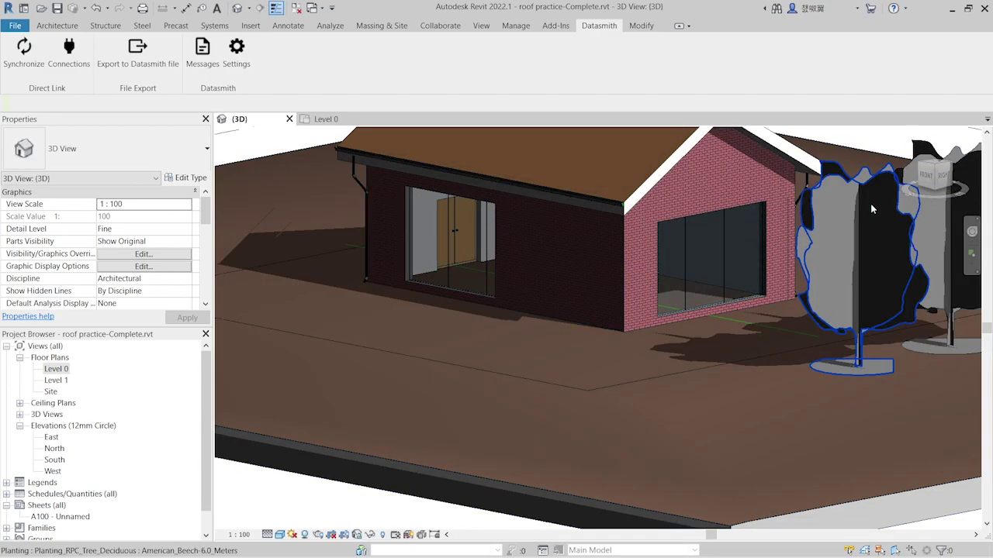
# Delete the two beech RPC trees beside the house and orbit to a steeper top-down view
pyautogui.moveTo(909, 148); pyautogui.dragTo(911, 177)
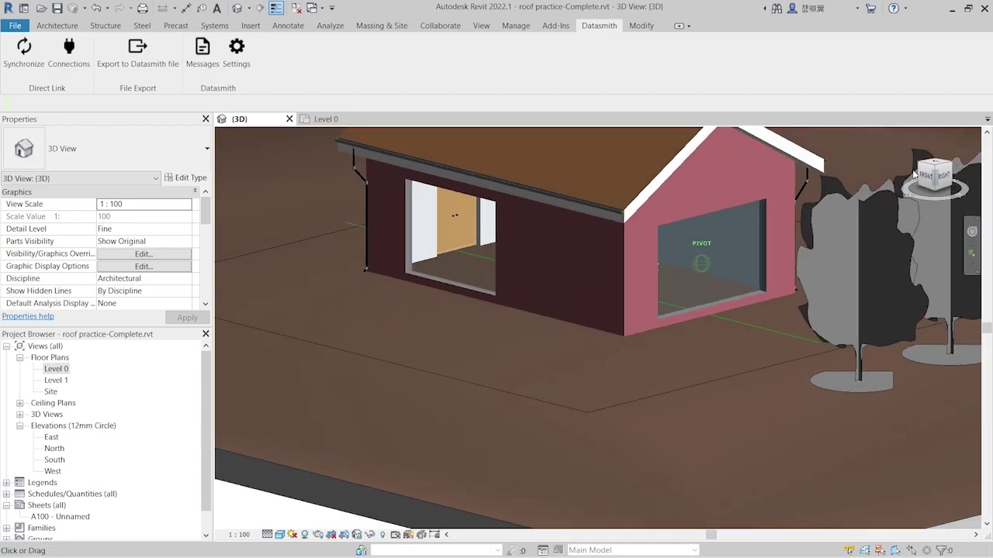
pyautogui.scroll(-2, 714, 211)
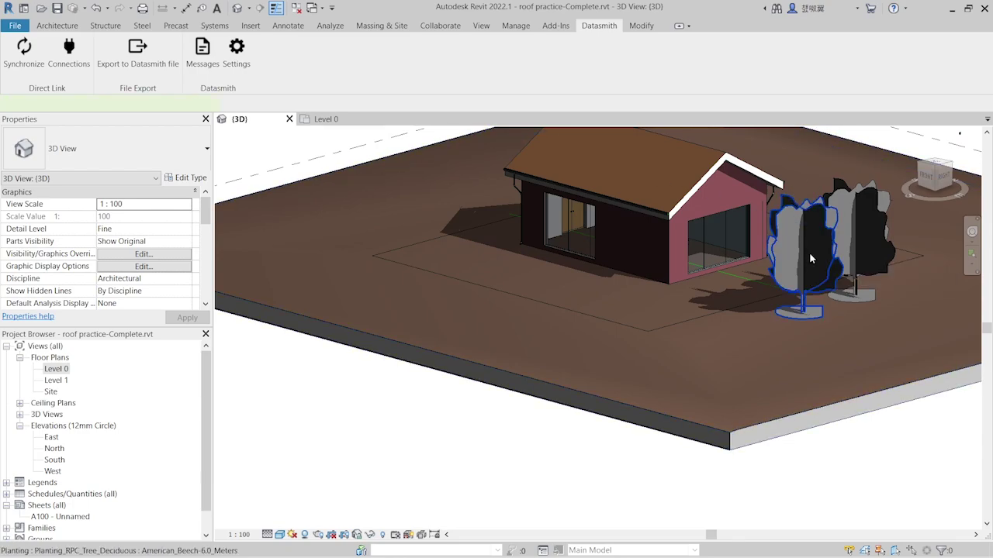
pyautogui.click(810, 258)
pyautogui.keyDown('ctrl'); pyautogui.click(881, 233); pyautogui.keyUp('ctrl')
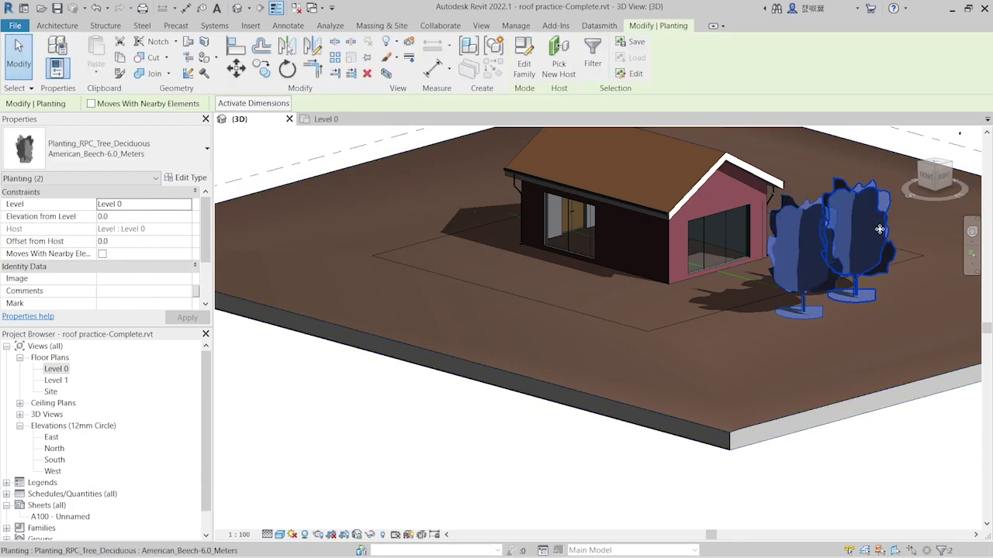
pyautogui.press('Delete')
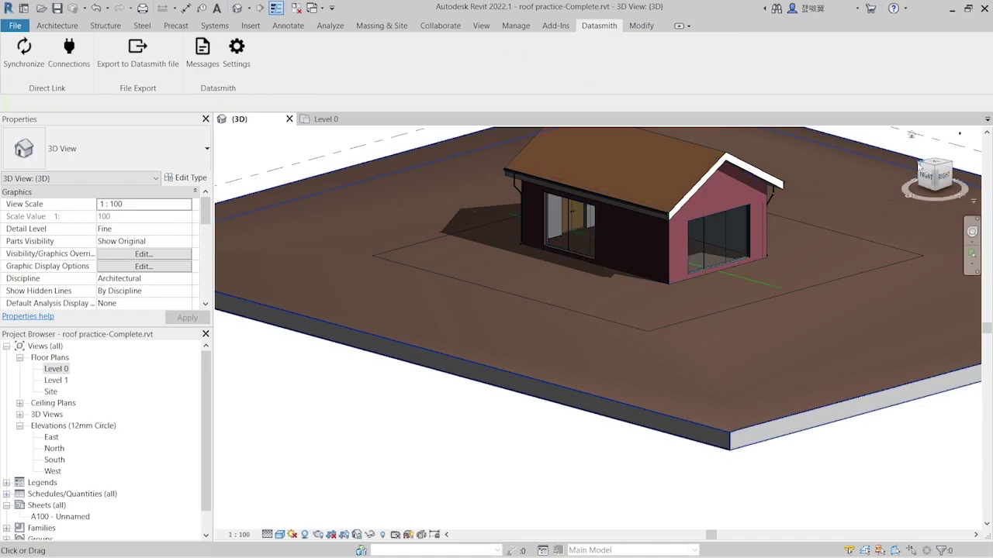
pyautogui.moveTo(856, 238)
pyautogui.keyDown('shift'); pyautogui.mouseDown(button='middle')
pyautogui.moveTo(278, 179)
pyautogui.moveTo(501, 318)
pyautogui.mouseUp(button='middle'); pyautogui.keyUp('shift')
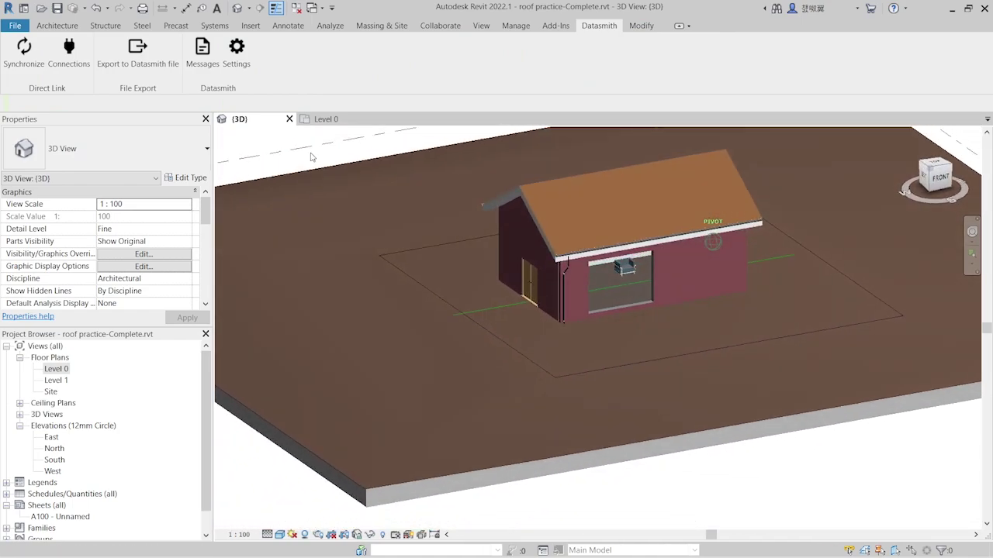
pyautogui.click(486, 314)
pyautogui.press('Escape')
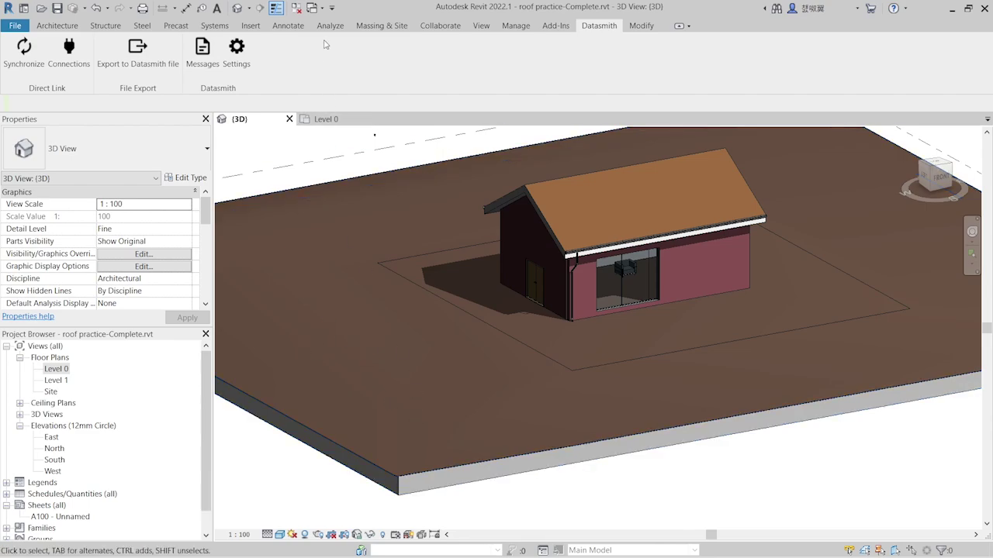
# Start a Massing & Site subregion sketch and open the Site plan alongside the 3D view
pyautogui.click(381, 25)
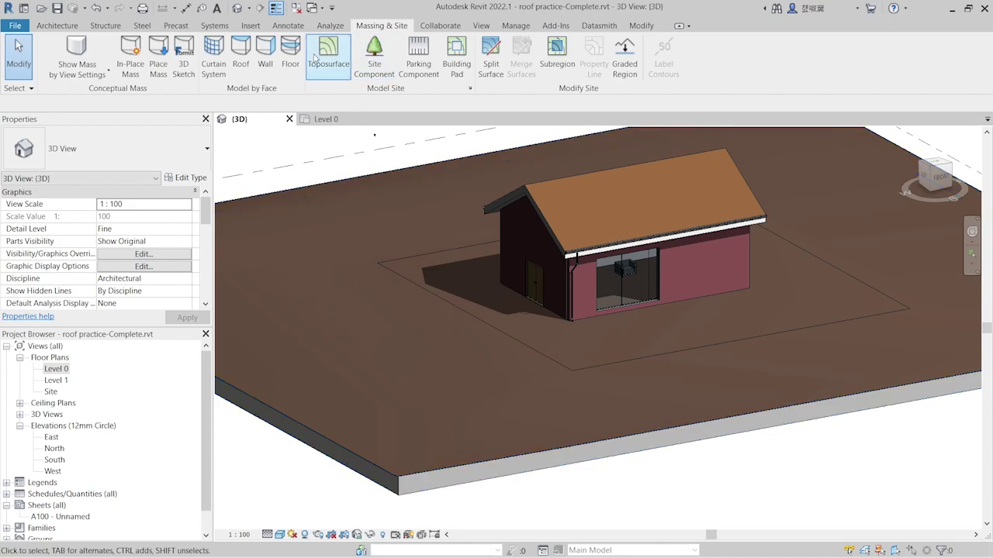
pyautogui.click(557, 64)
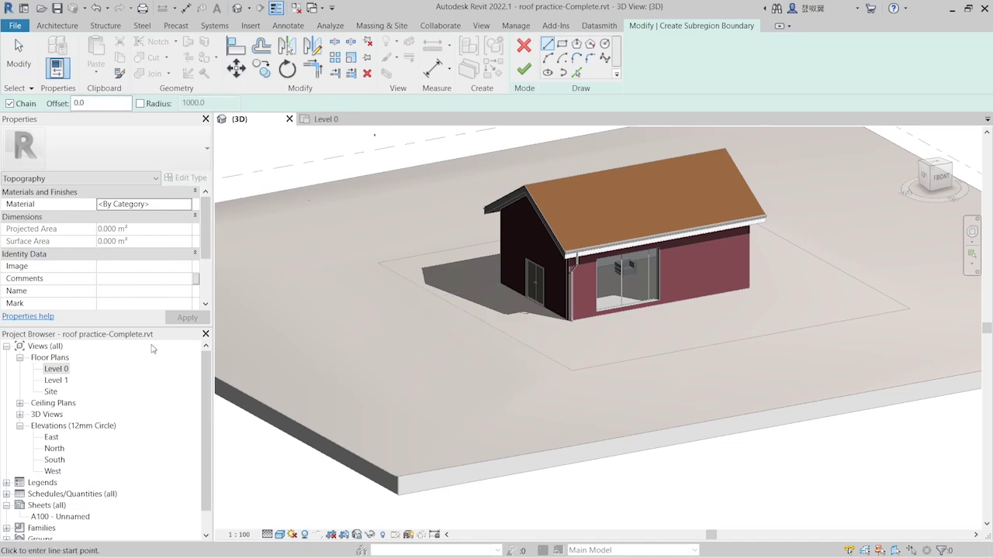
pyautogui.doubleClick(50, 392)
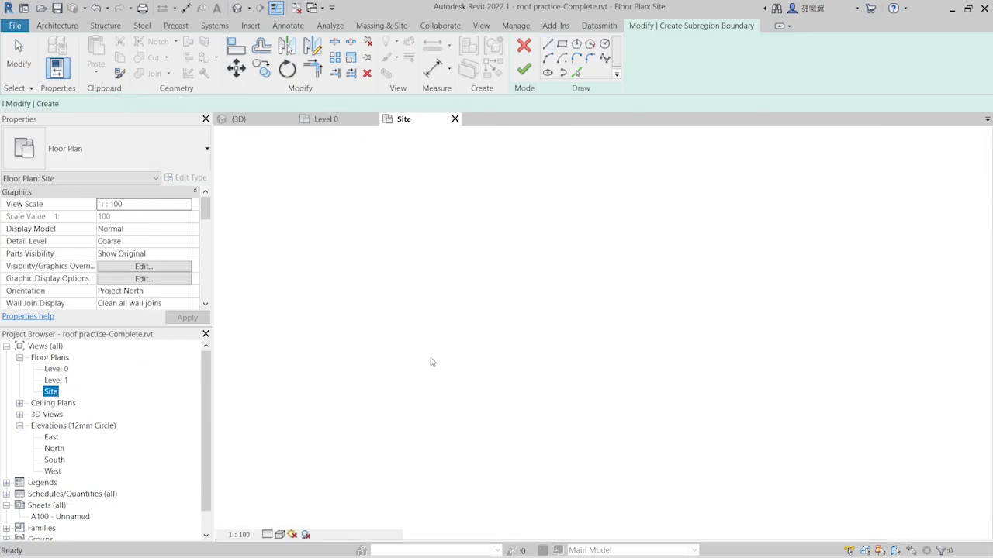
pyautogui.scroll(3, 514, 386)
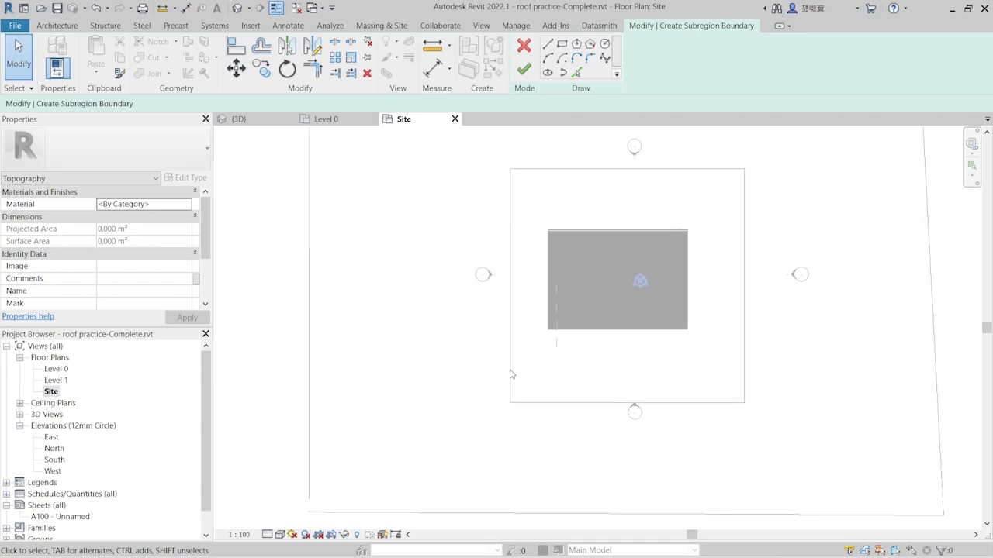
pyautogui.click(237, 119)
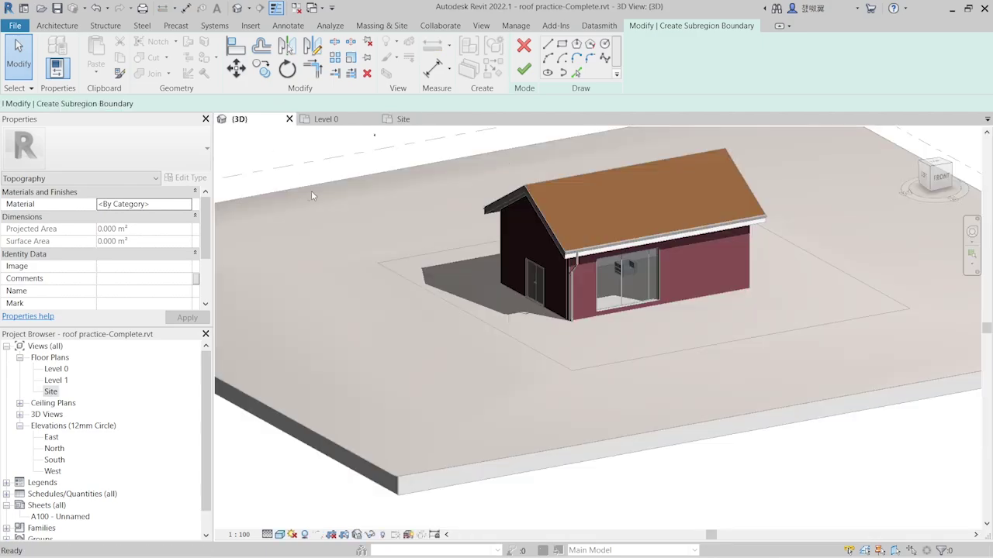
pyautogui.click(930, 170)
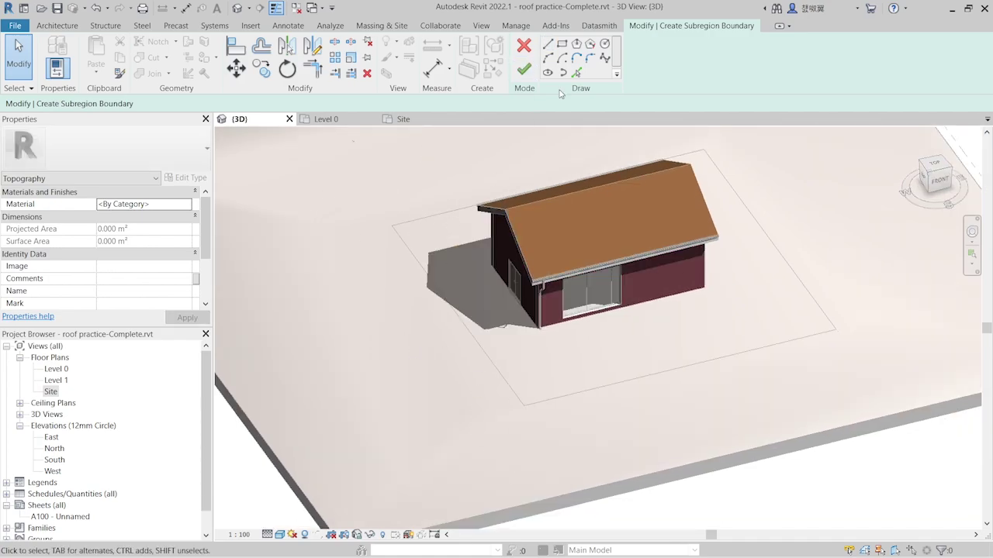
# Draw the first path boundary lines from the site edge to the house wall
pyautogui.click(550, 45)
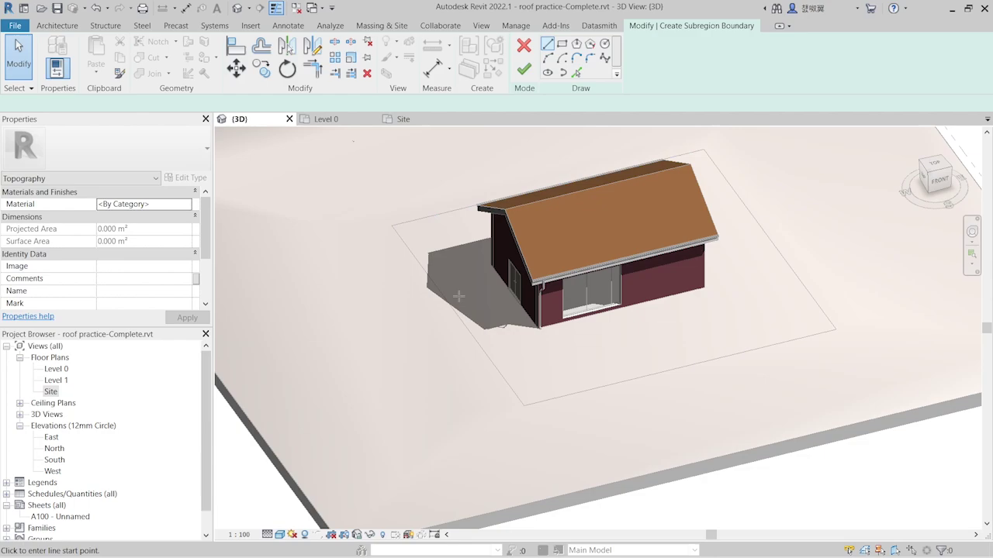
pyautogui.click(504, 506)
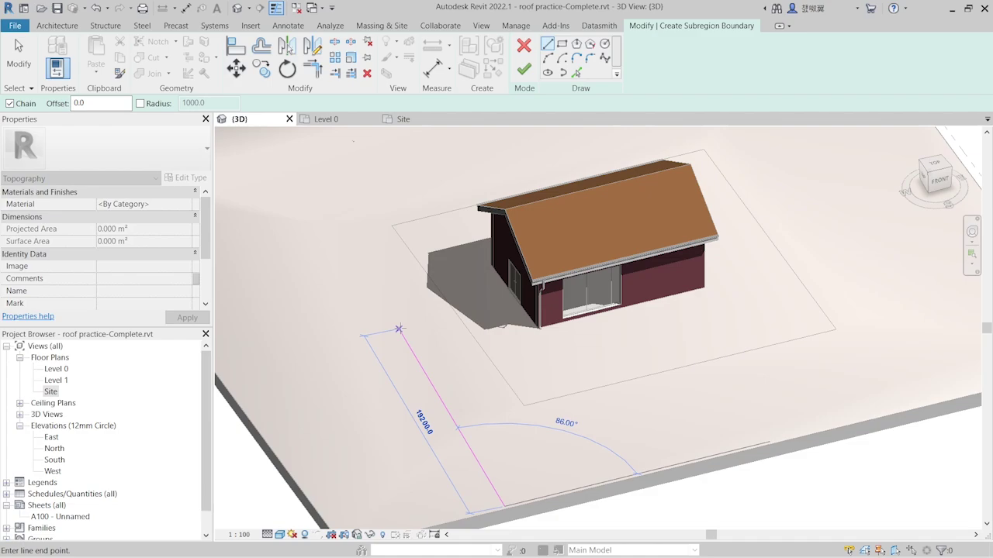
pyautogui.click(398, 329)
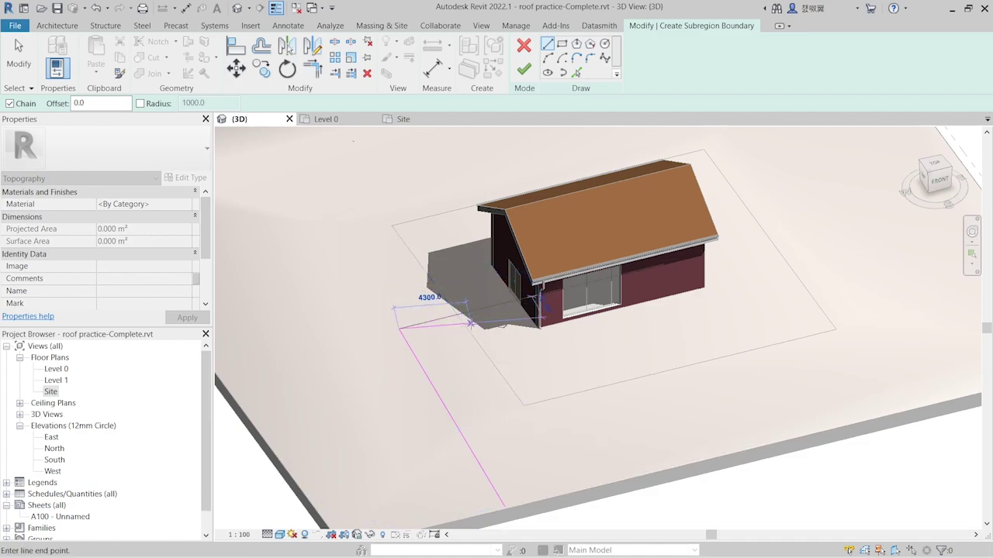
pyautogui.click(506, 302)
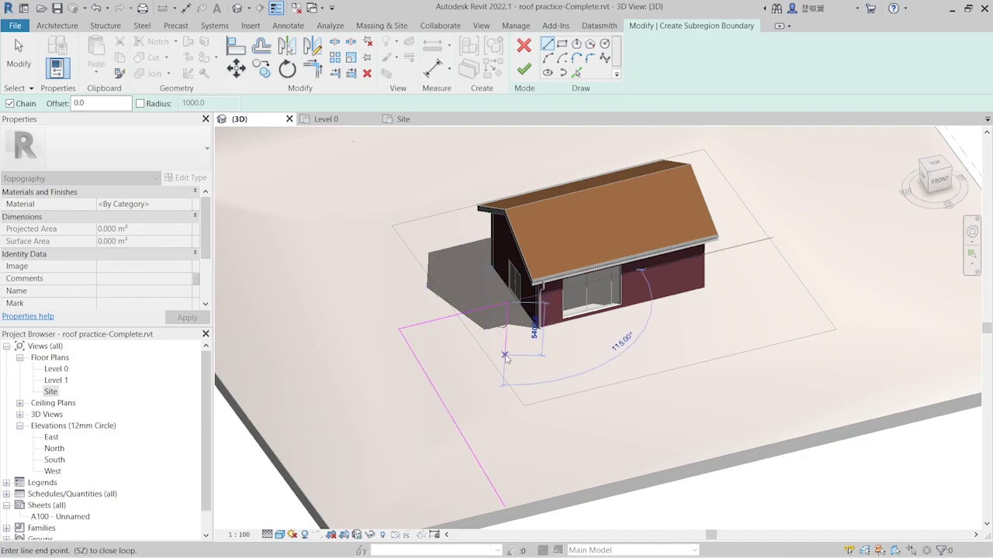
pyautogui.press('Escape')
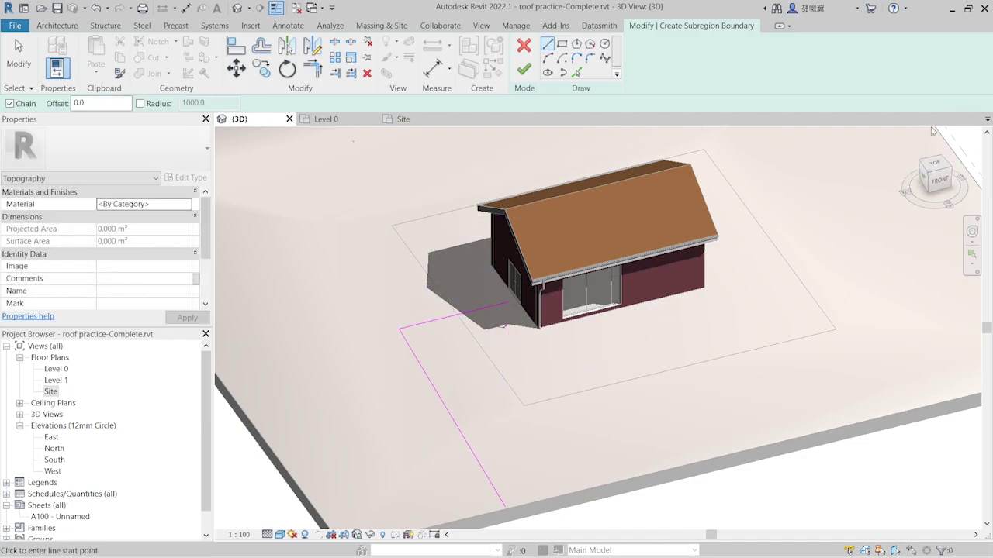
# In the Site plan, straighten the slanted boundary line to vertical
pyautogui.click(403, 119)
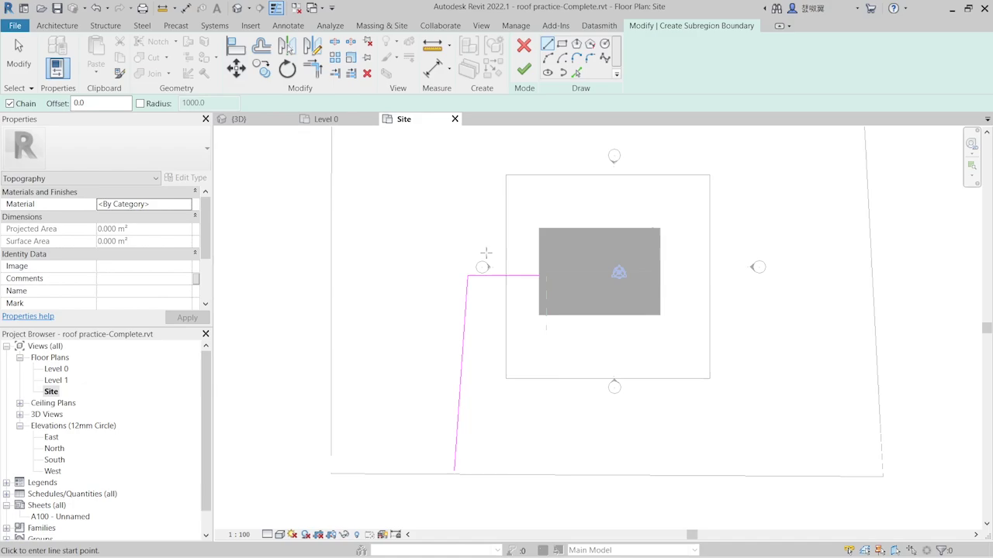
pyautogui.scroll(-2, 475, 373)
pyautogui.press('Escape')
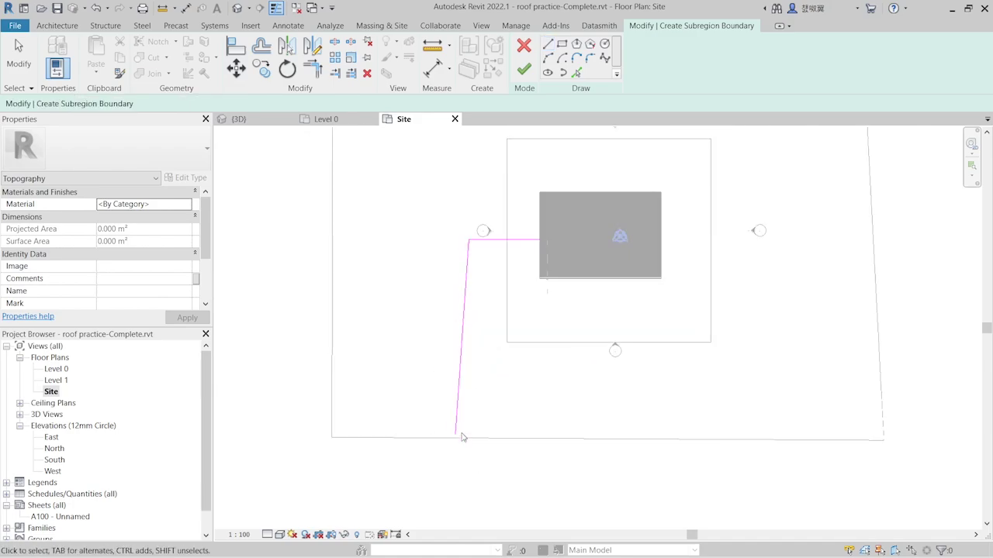
pyautogui.scroll(4, 456, 432)
pyautogui.click(455, 359)
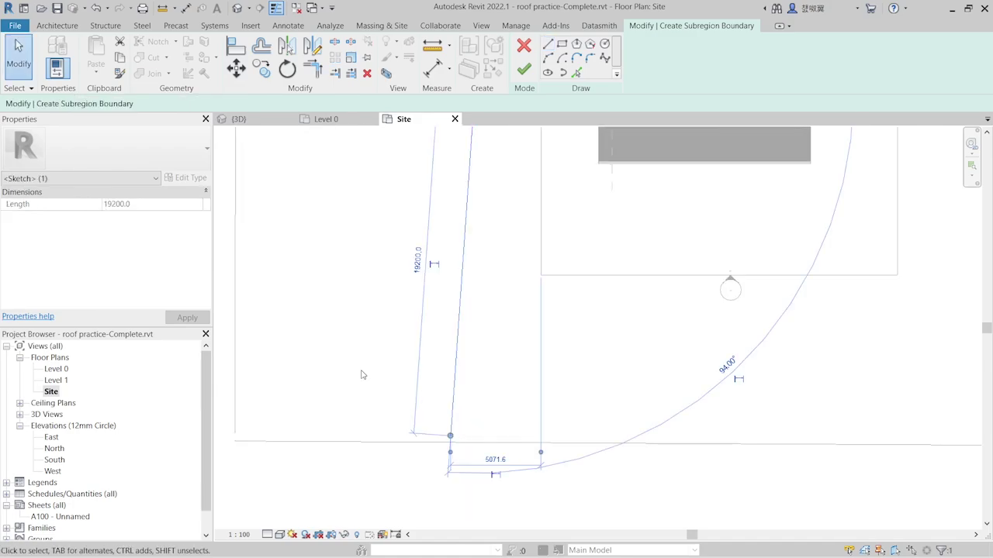
pyautogui.scroll(-2, 360, 375)
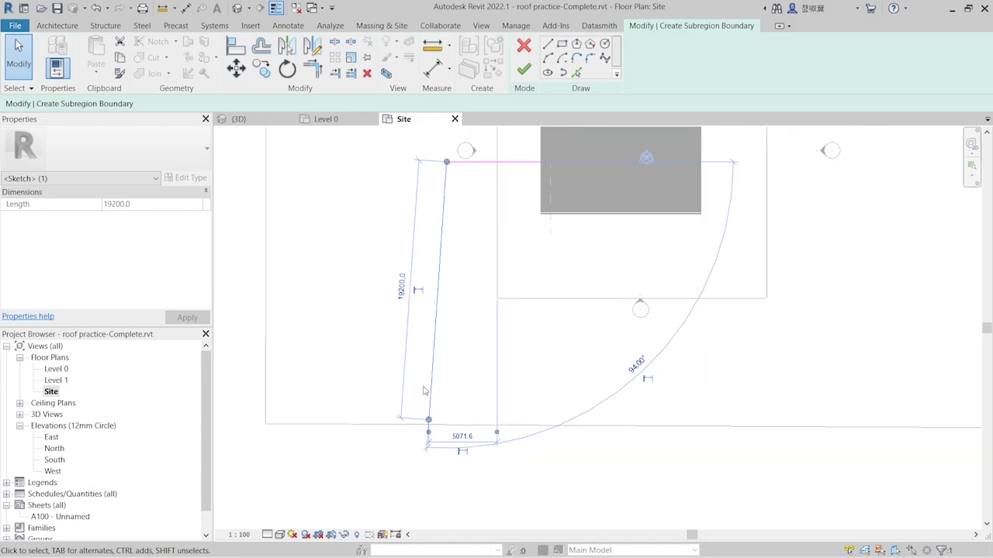
pyautogui.moveTo(428, 419)
pyautogui.mouseDown()
pyautogui.moveTo(446, 413)
pyautogui.moveTo(446, 424)
pyautogui.mouseUp()
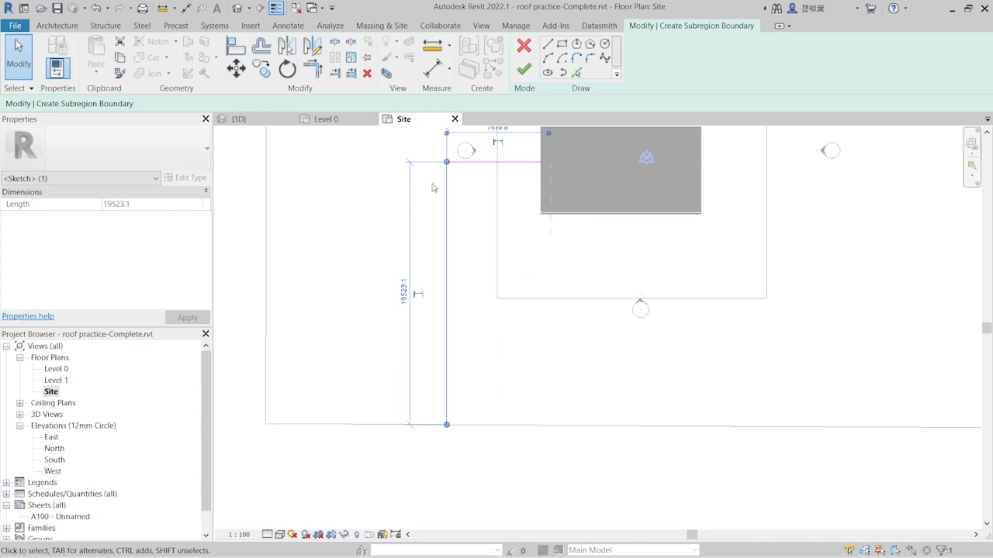
# Draw a second vertical path edge about 17000 long and shift the top boundary line upward
pyautogui.click(547, 47)
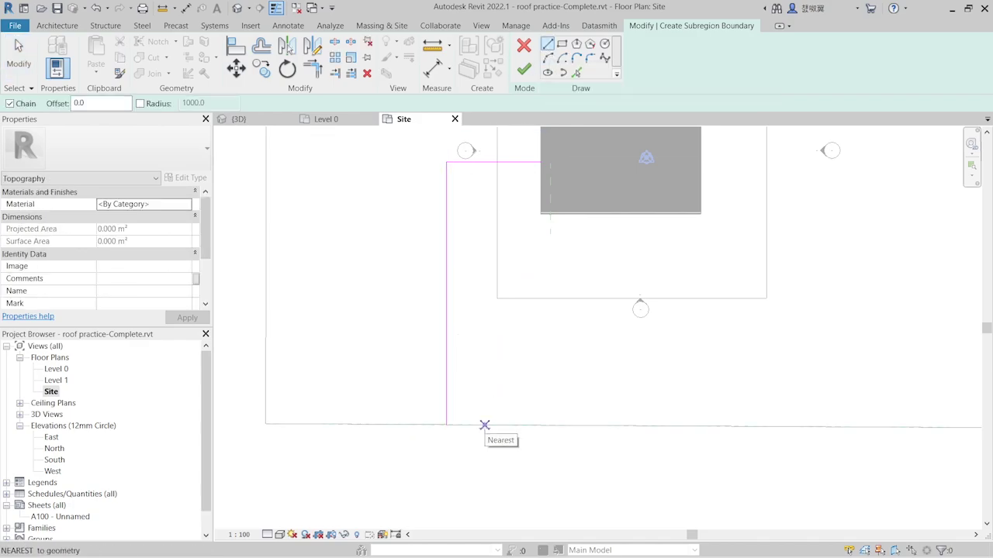
pyautogui.click(491, 425)
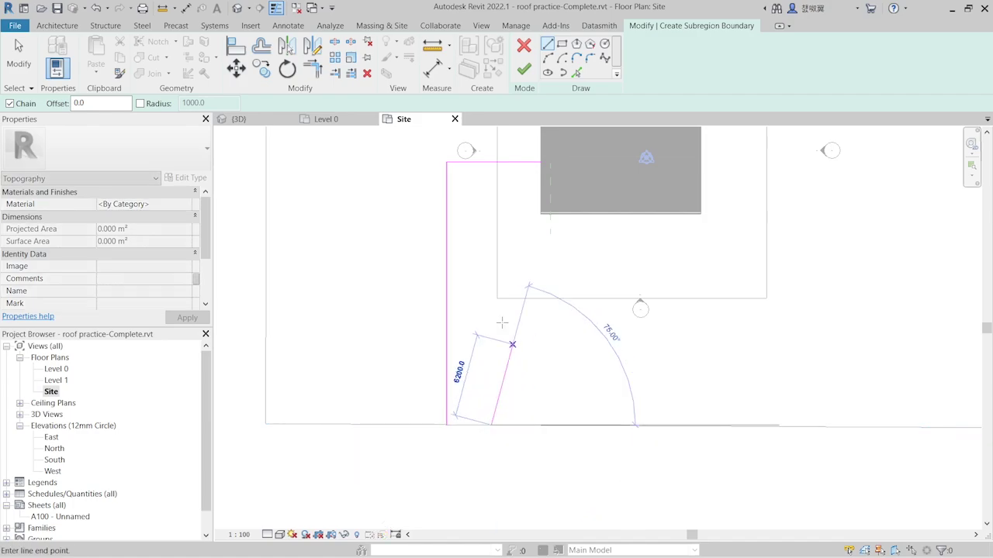
pyautogui.click(491, 196)
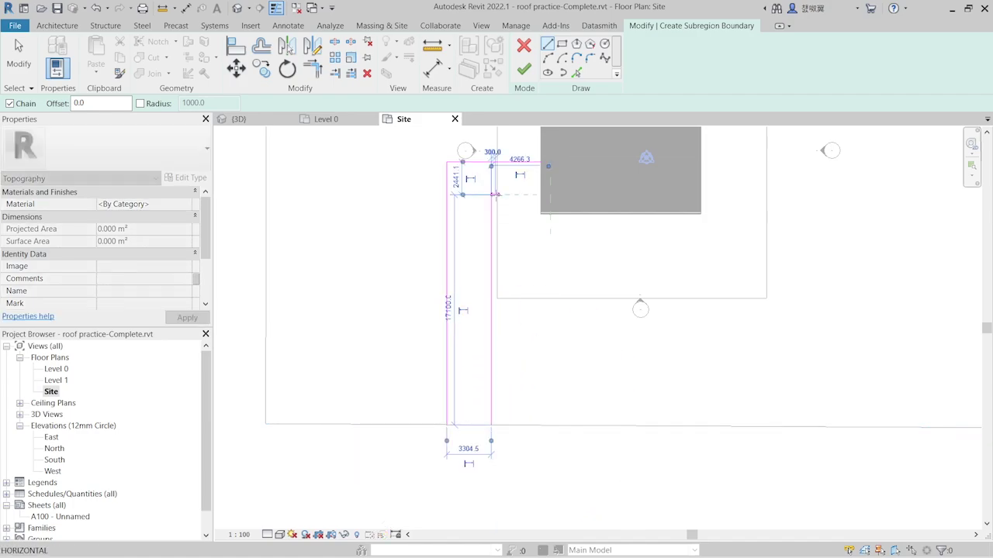
pyautogui.scroll(-2, 473, 194)
pyautogui.scroll(2, 463, 186)
pyautogui.press('Escape')
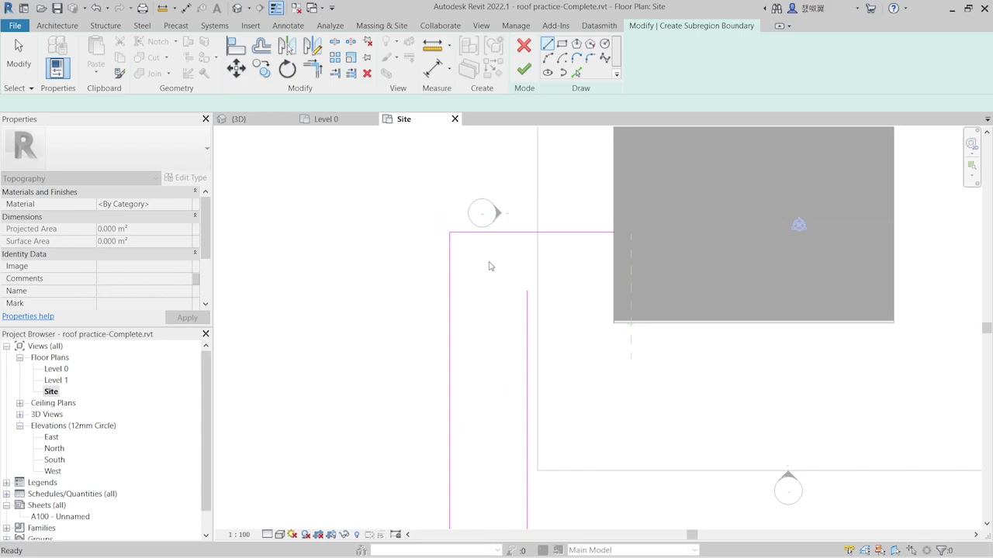
pyautogui.press('Escape')
pyautogui.press('Escape')
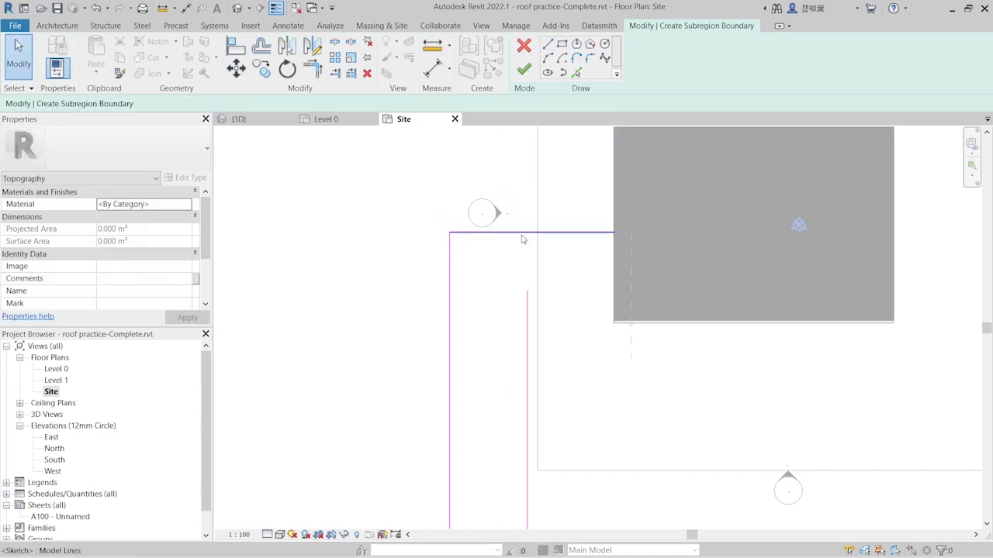
pyautogui.click(522, 233)
pyautogui.moveTo(527, 206); pyautogui.dragTo(526, 169)
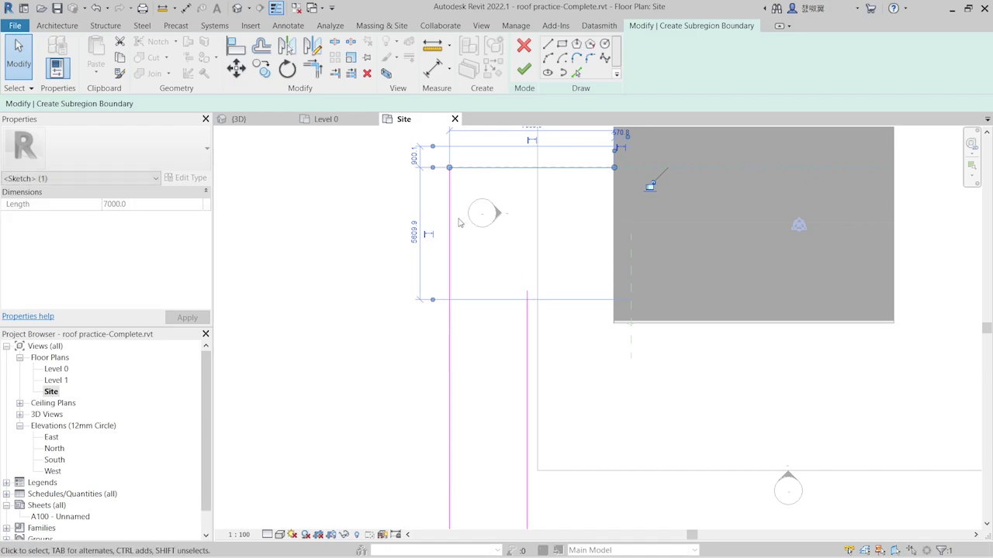
# In 3D, extend the boundary line toward the house and widen the path edge to 1800
pyautogui.click(250, 120)
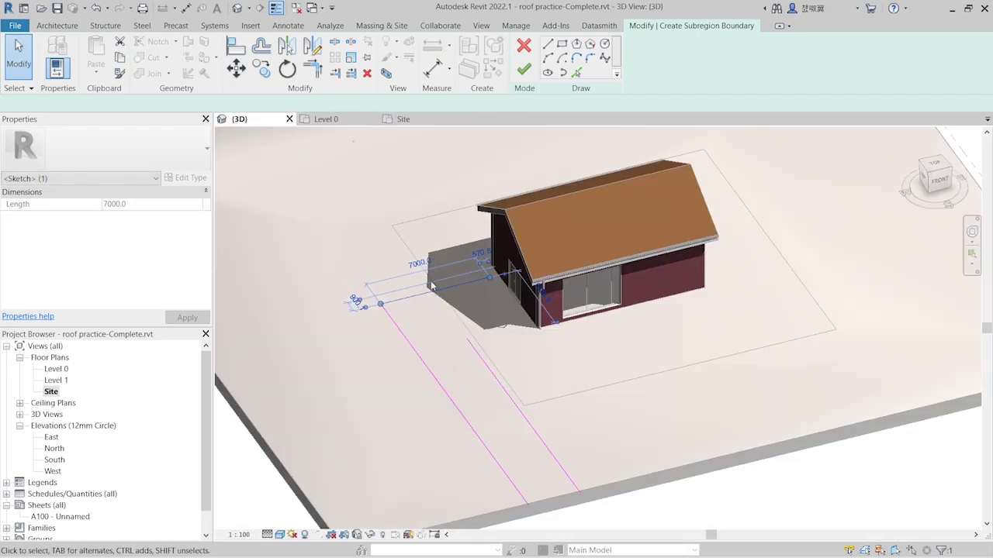
pyautogui.scroll(2, 467, 333)
pyautogui.scroll(2, 457, 314)
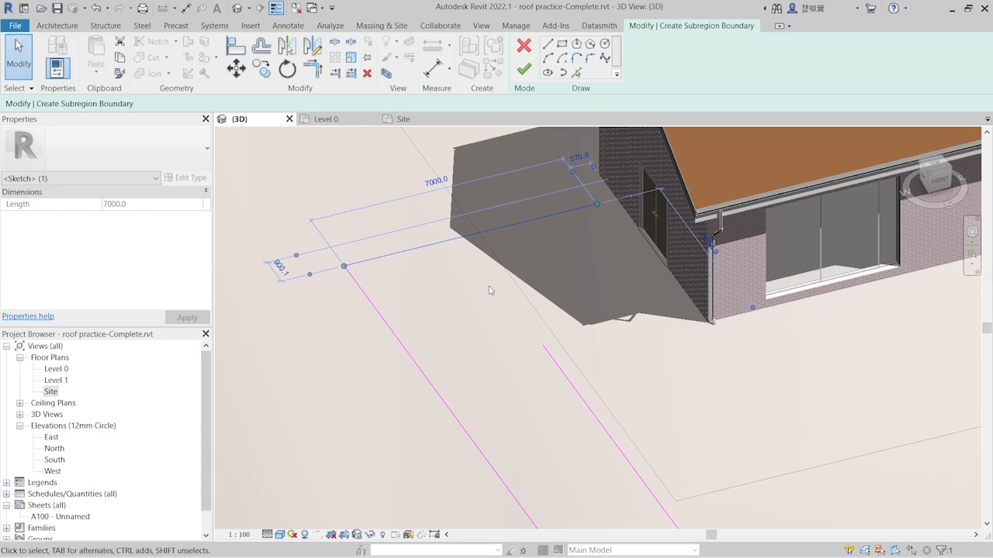
pyautogui.moveTo(596, 204); pyautogui.dragTo(604, 199)
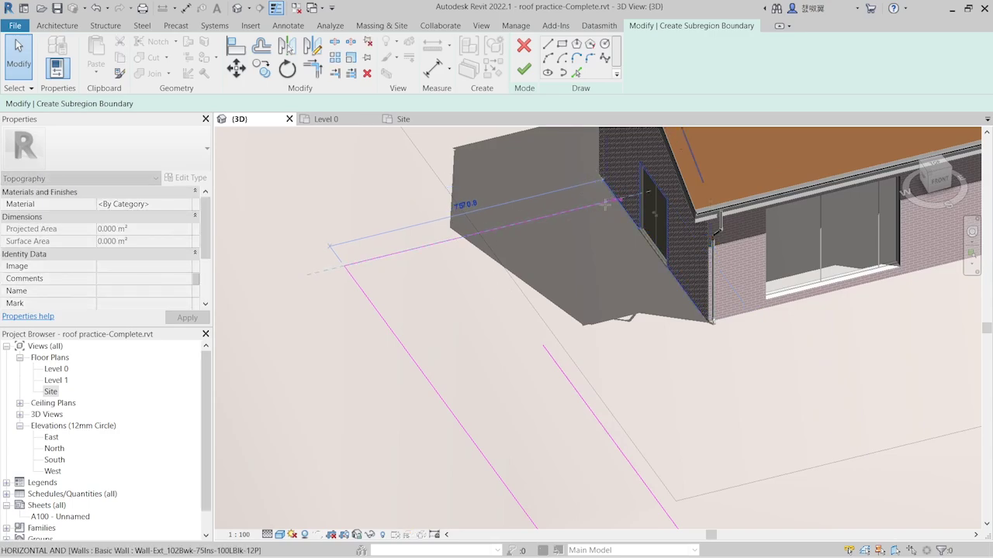
pyautogui.moveTo(605, 203); pyautogui.dragTo(606, 202)
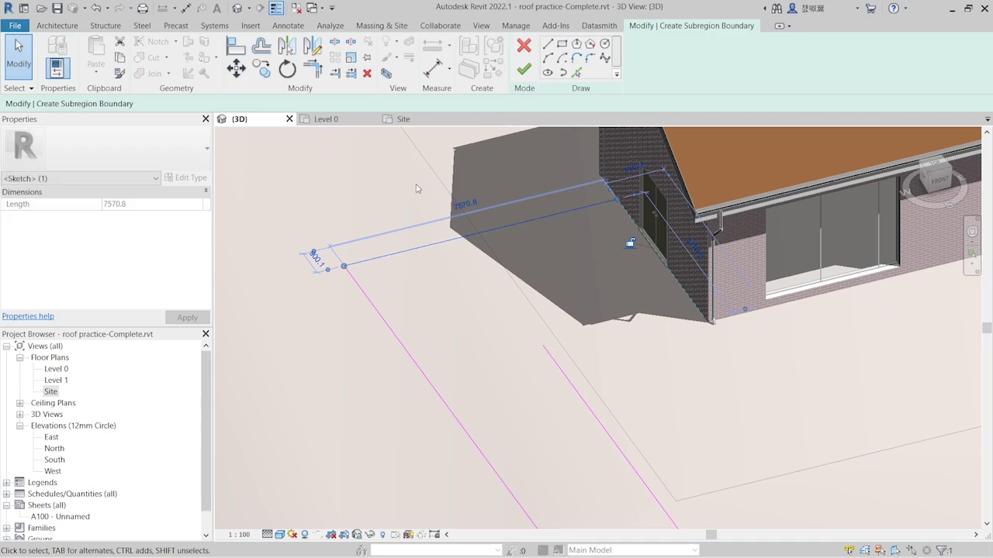
pyautogui.moveTo(431, 246); pyautogui.dragTo(454, 264)
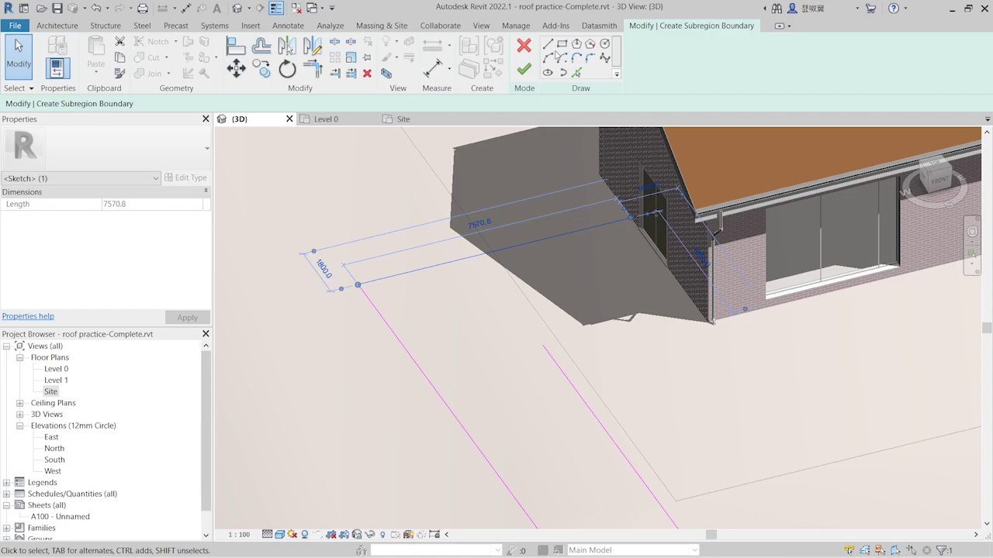
# Draw a new boundary line from the building's edge out onto the ground
pyautogui.click(547, 44)
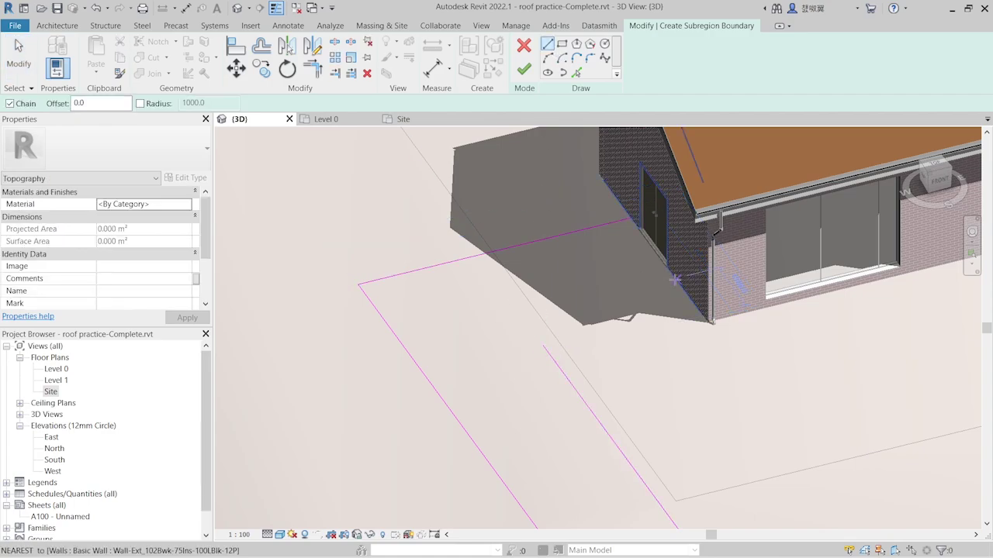
pyautogui.click(687, 297)
pyautogui.click(466, 329)
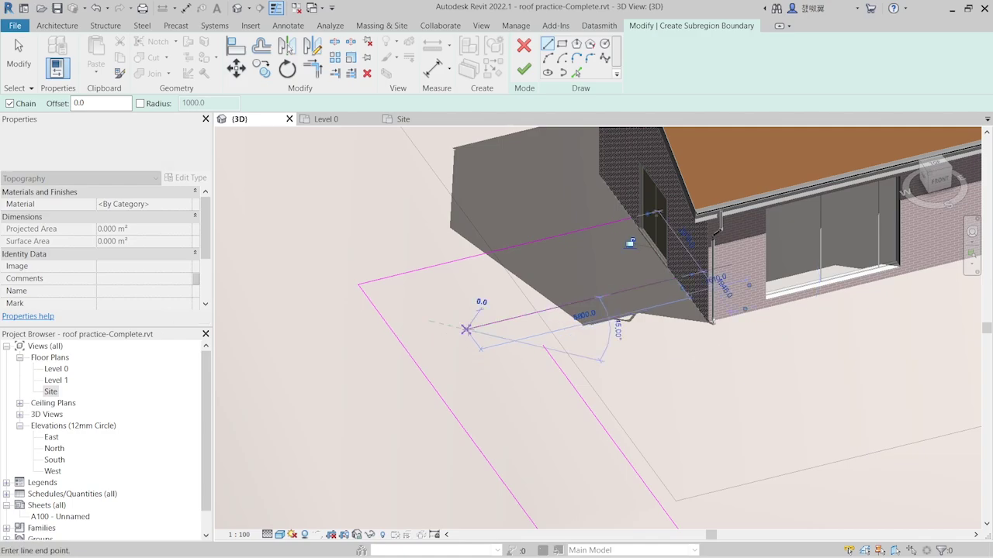
pyautogui.press('Escape')
# Join two path boundary lines into a corner with Trim/Extend to Corner
pyautogui.press('t')
pyautogui.press('r')
pyautogui.click(505, 321)
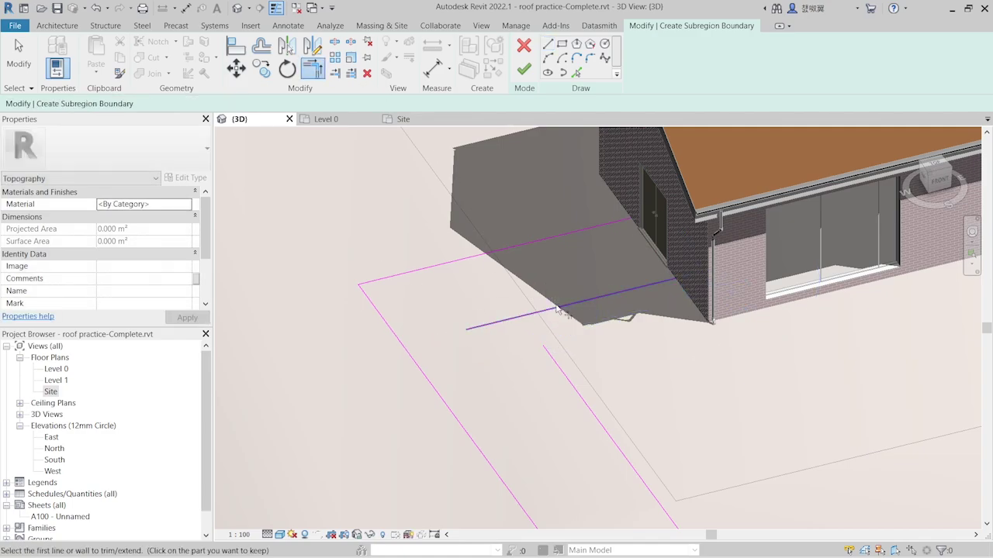
pyautogui.click(552, 359)
pyautogui.scroll(-5, 469, 302)
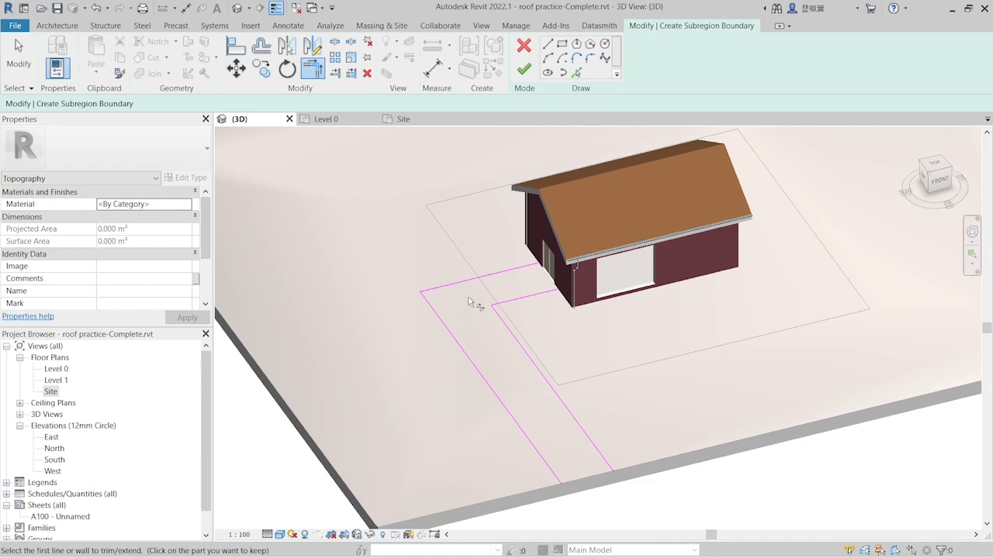
pyautogui.scroll(5, 503, 273)
pyautogui.press('Escape')
pyautogui.scroll(3, 502, 276)
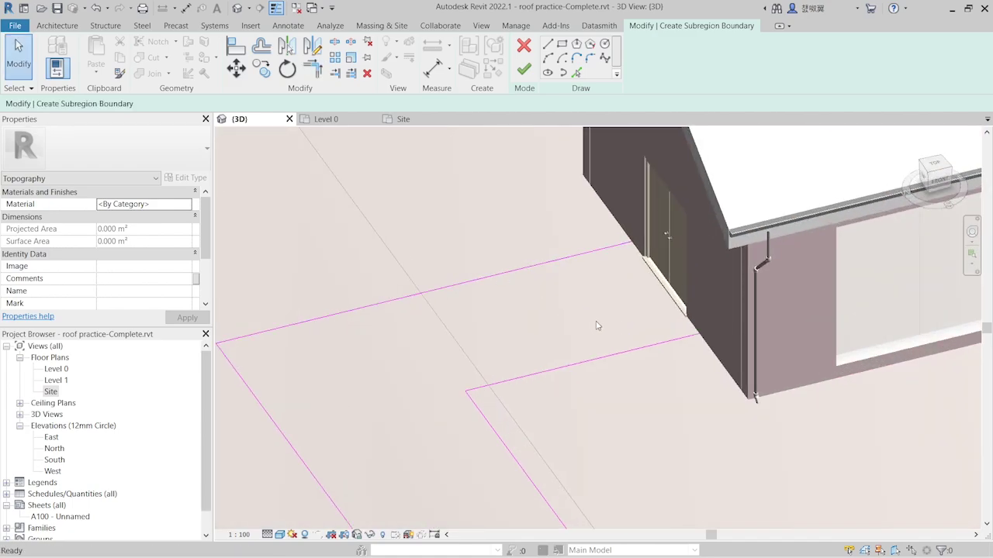
# Nudge the short path edge line slightly down-right
pyautogui.click(593, 347)
pyautogui.moveTo(594, 347); pyautogui.dragTo(598, 359)
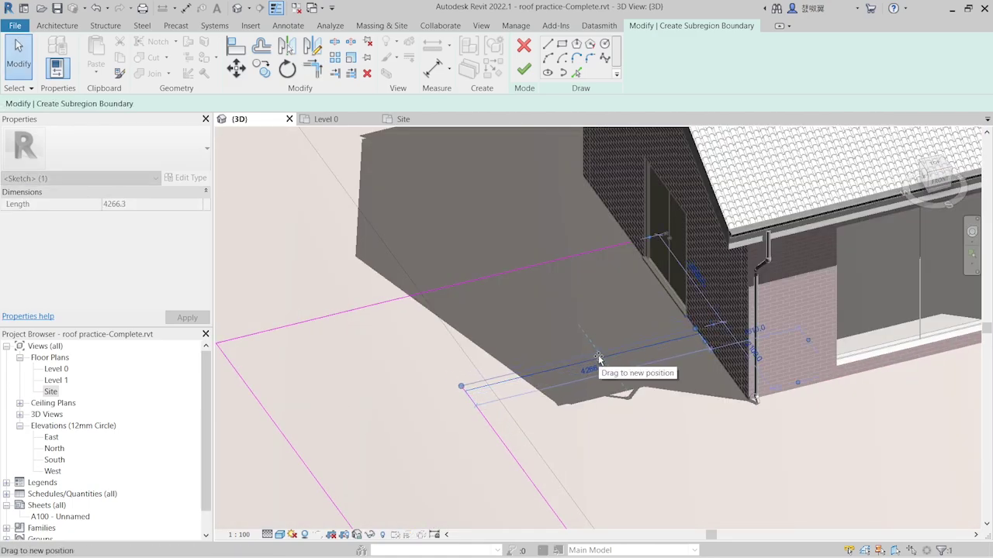
pyautogui.press('Escape')
pyautogui.scroll(-2, 594, 310)
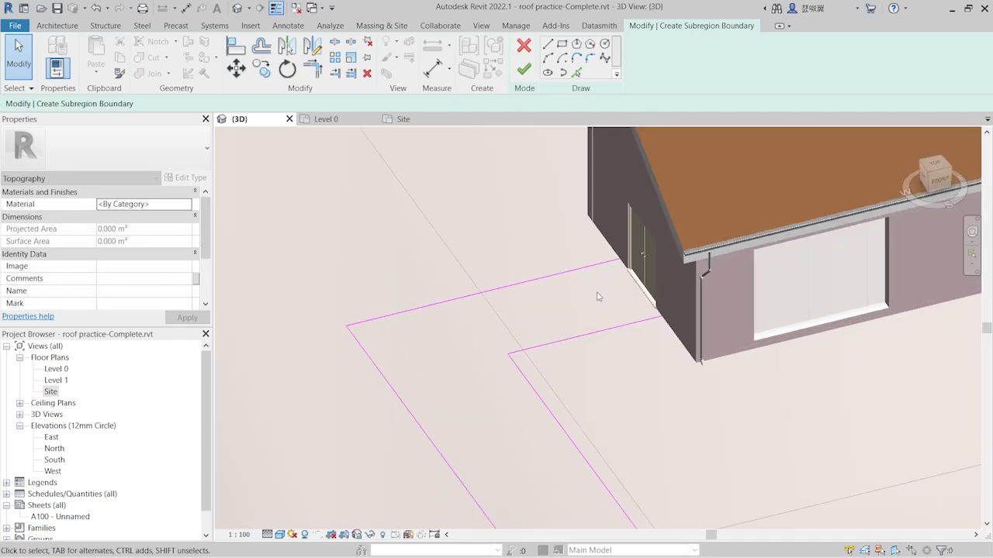
pyautogui.scroll(-2, 542, 325)
pyautogui.scroll(-4, 481, 339)
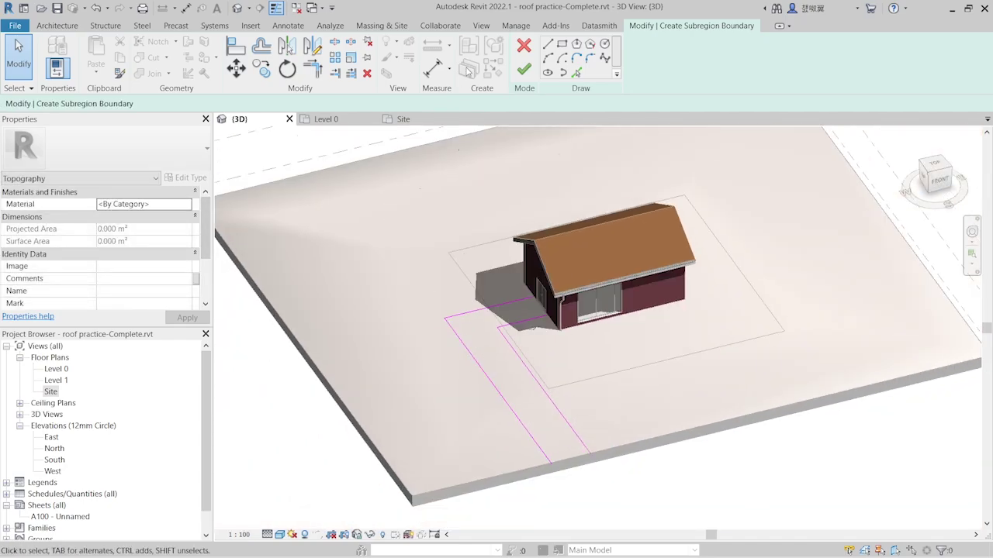
# Add a connecting segment from the upper path line and extend it to the slab edge
pyautogui.click(547, 44)
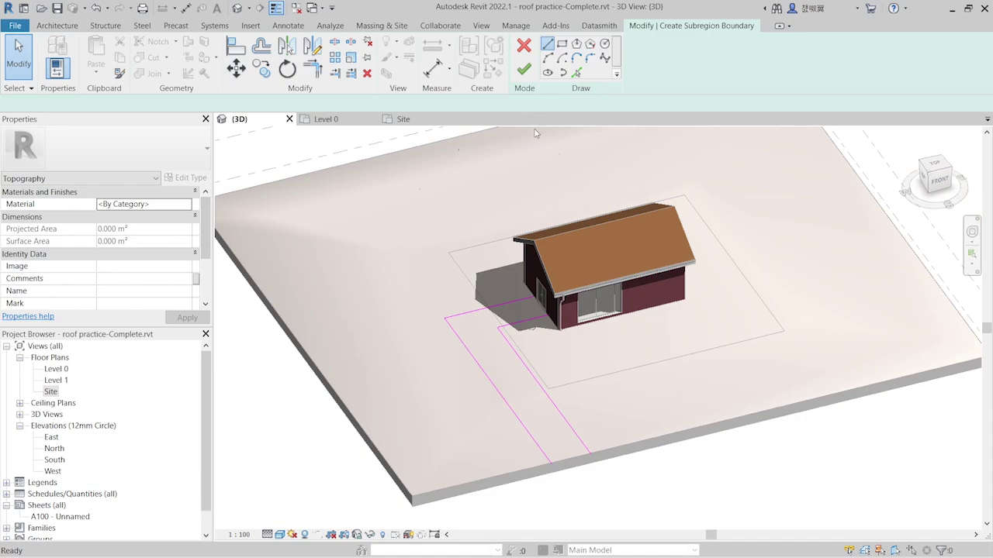
pyautogui.scroll(3, 559, 246)
pyautogui.scroll(3, 559, 245)
pyautogui.scroll(-3, 524, 294)
pyautogui.scroll(2, 528, 420)
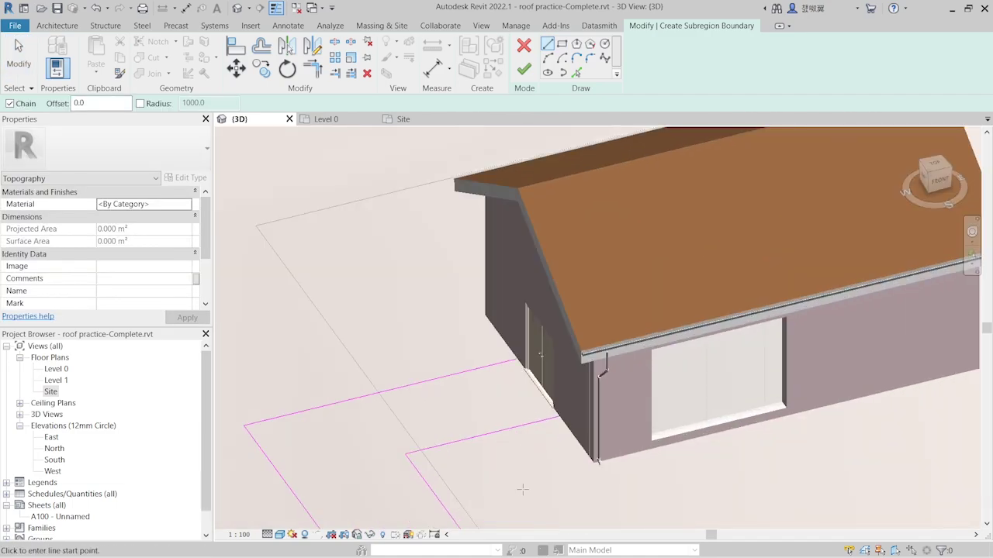
pyautogui.scroll(2, 530, 384)
pyautogui.click(510, 294)
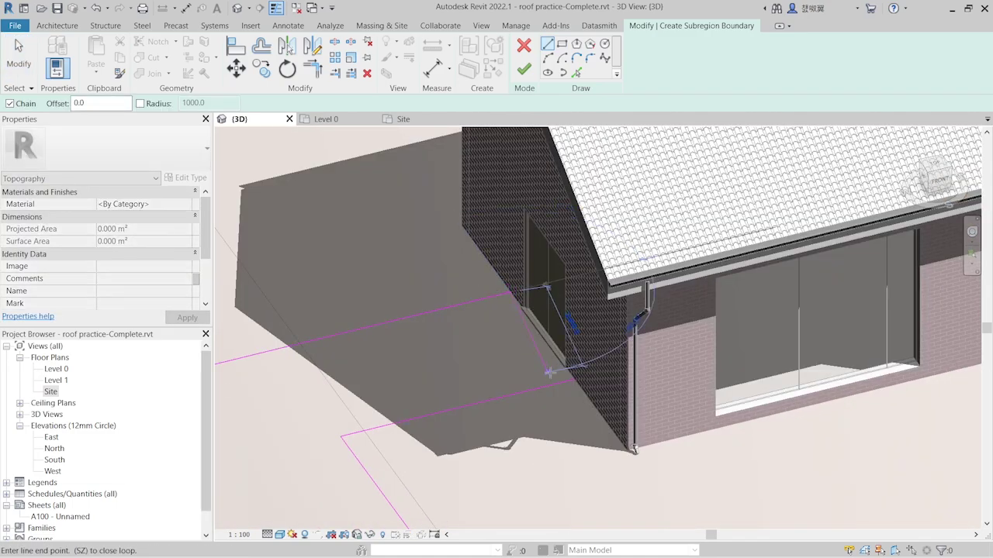
pyautogui.click(574, 378)
pyautogui.scroll(-3, 535, 325)
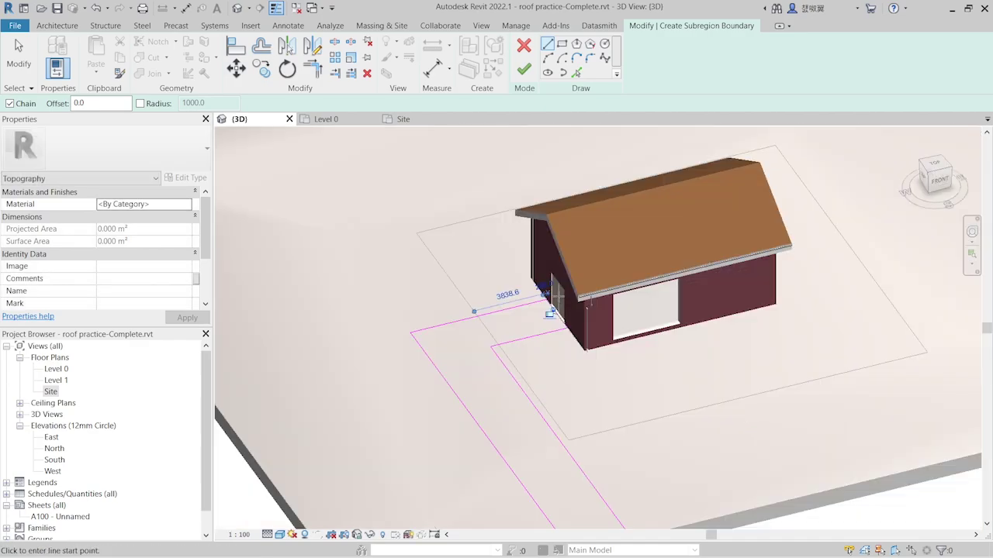
pyautogui.scroll(-2, 543, 349)
pyautogui.scroll(3, 560, 458)
pyautogui.scroll(2, 560, 457)
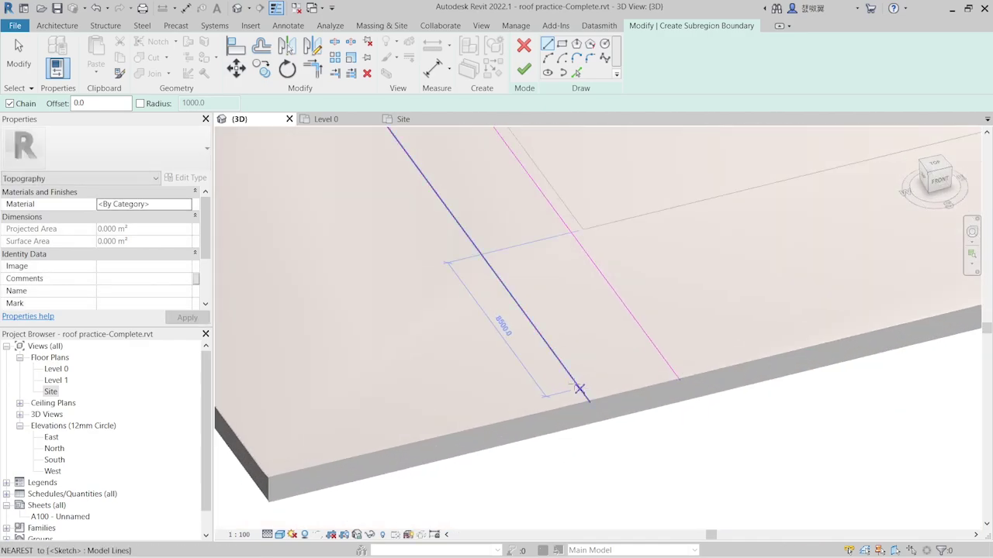
pyautogui.click(578, 388)
pyautogui.scroll(-3, 578, 388)
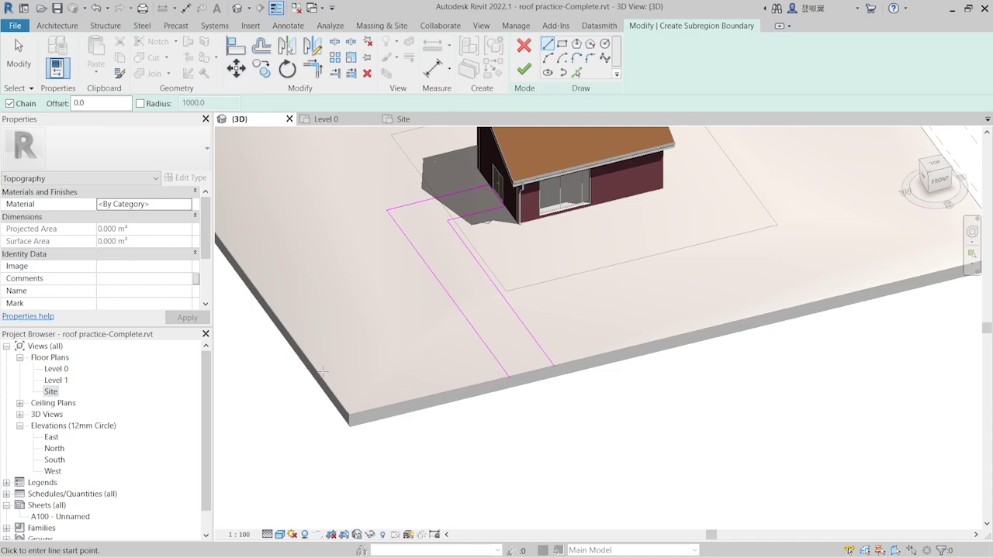
# In the Site plan, draw the road's top edge as a horizontal line across the site
pyautogui.click(403, 119)
pyautogui.scroll(-5, 377, 270)
pyautogui.scroll(1, 376, 425)
pyautogui.scroll(2, 375, 425)
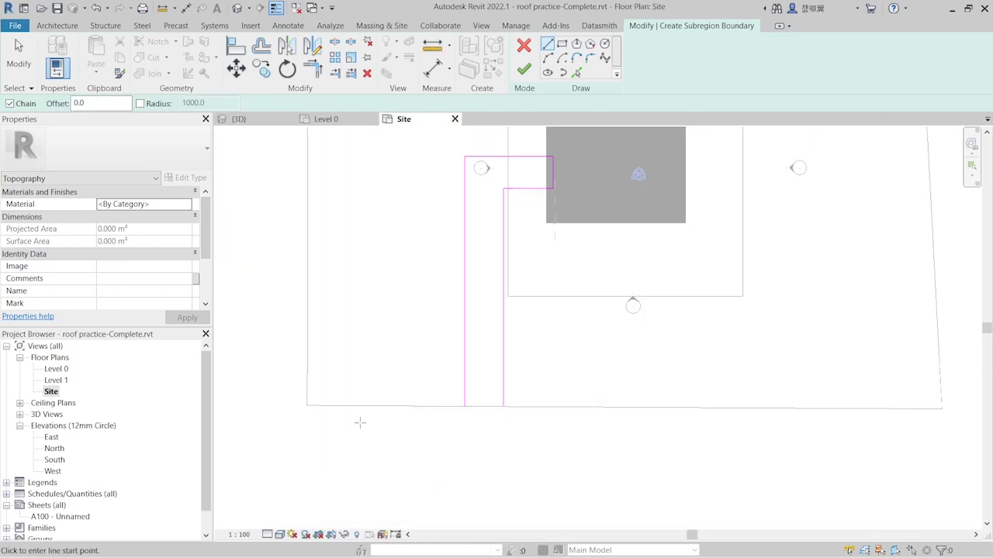
pyautogui.scroll(2, 361, 421)
pyautogui.scroll(-2, 308, 327)
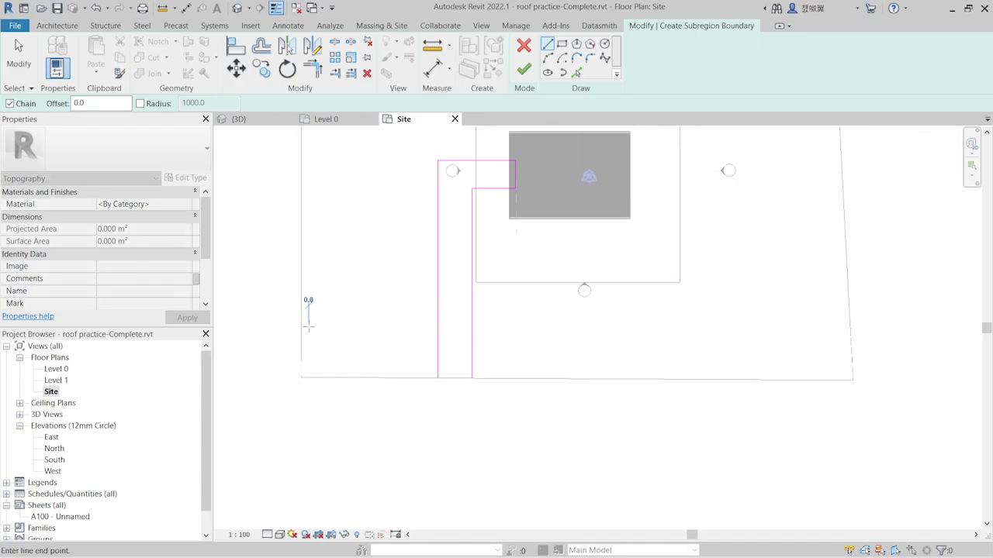
pyautogui.click(308, 325)
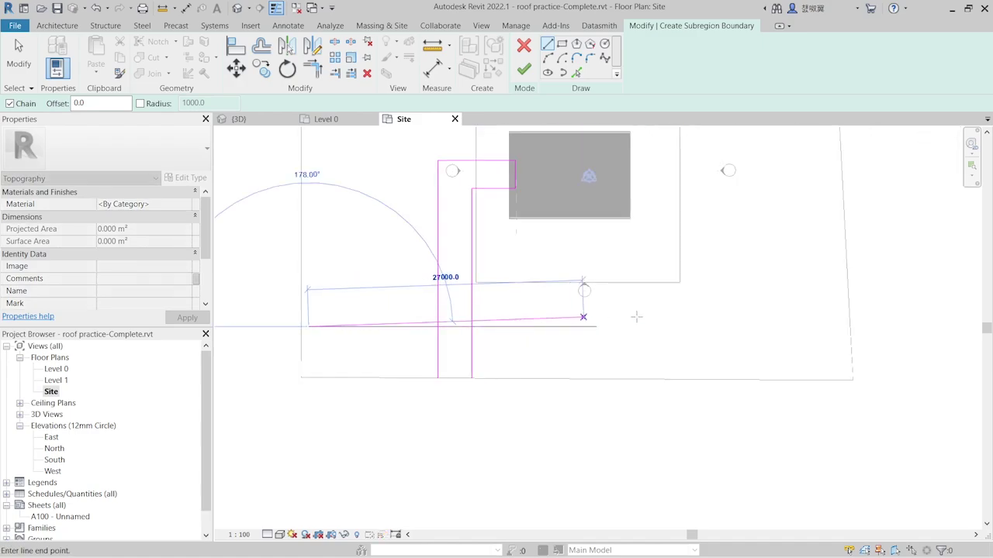
pyautogui.click(827, 325)
pyautogui.press('Escape')
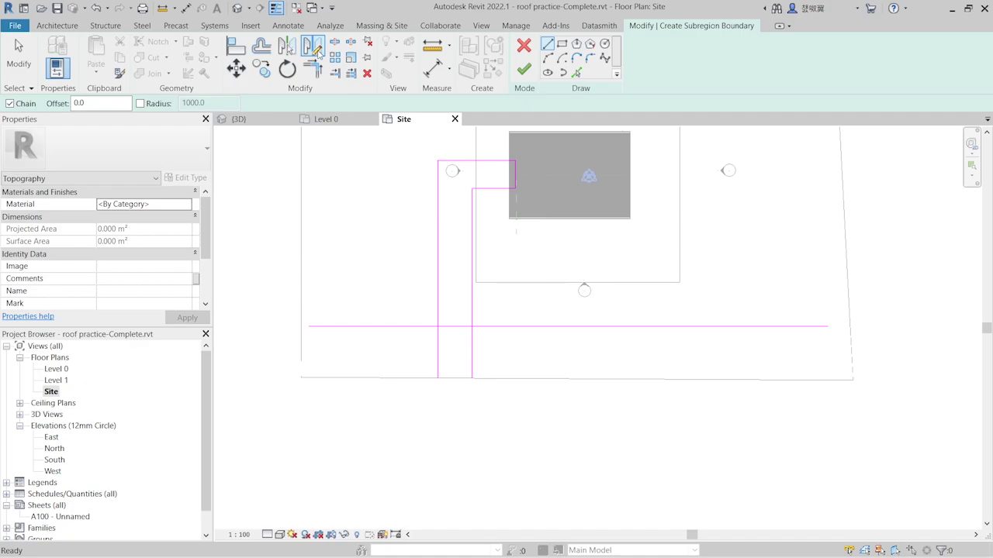
# Offset-copy the road edge 3650 below it
pyautogui.click(262, 46)
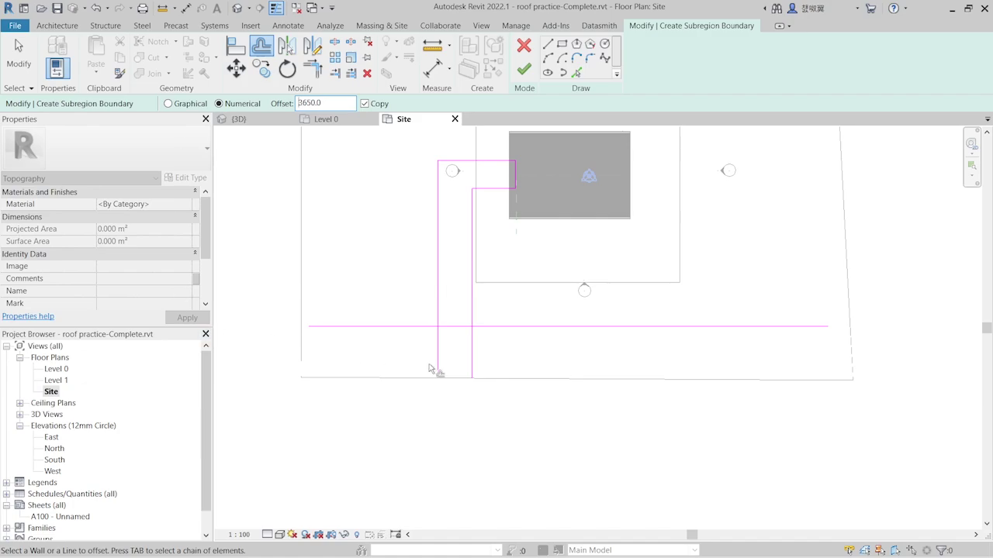
pyautogui.click(425, 334)
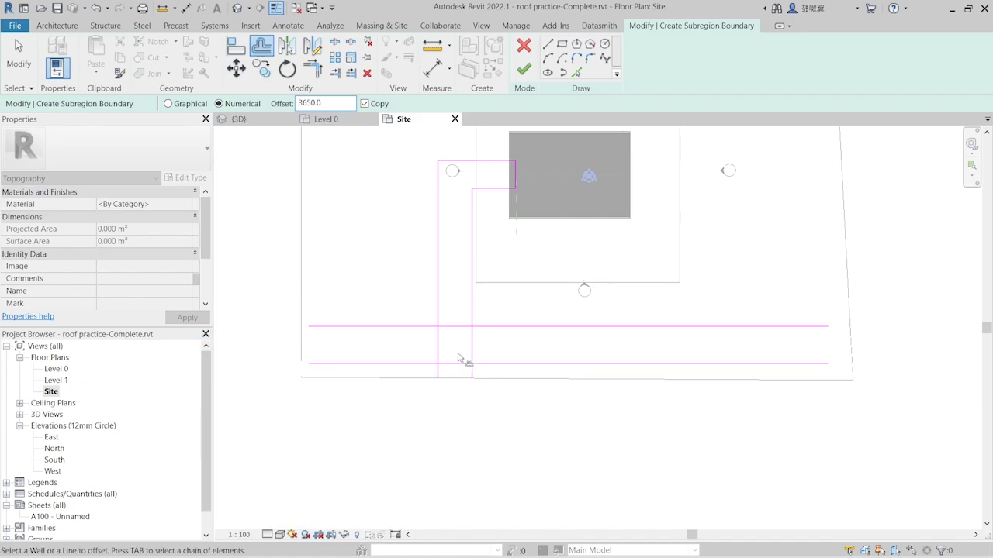
pyautogui.press('Escape')
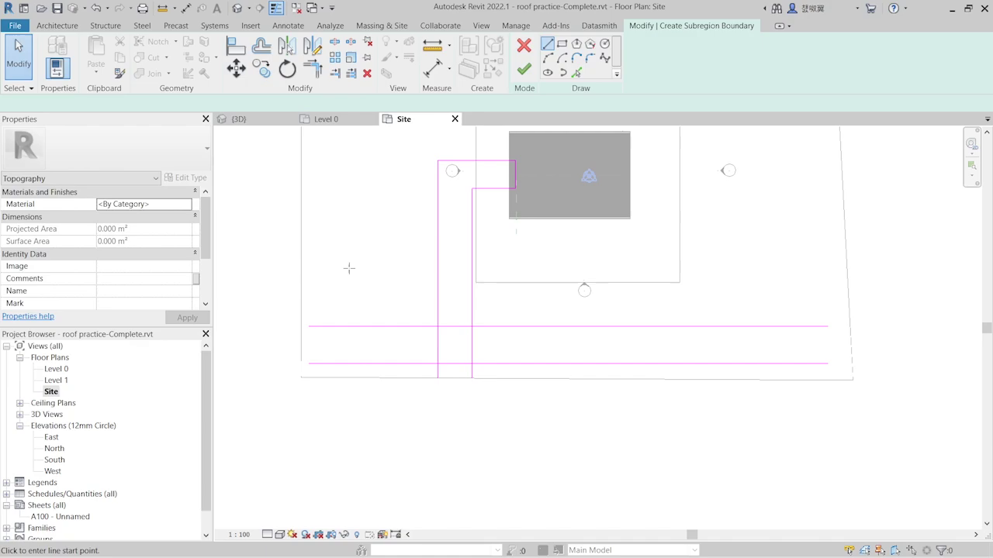
# Close both ends of the 3650-wide road strip with connecting boundary lines
pyautogui.click(309, 326)
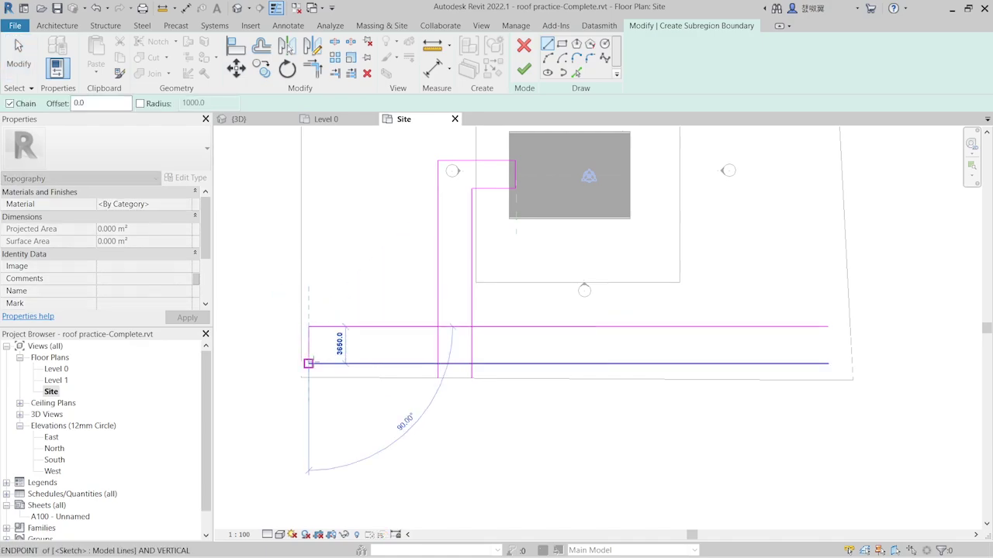
pyautogui.click(309, 363)
pyautogui.click(827, 363)
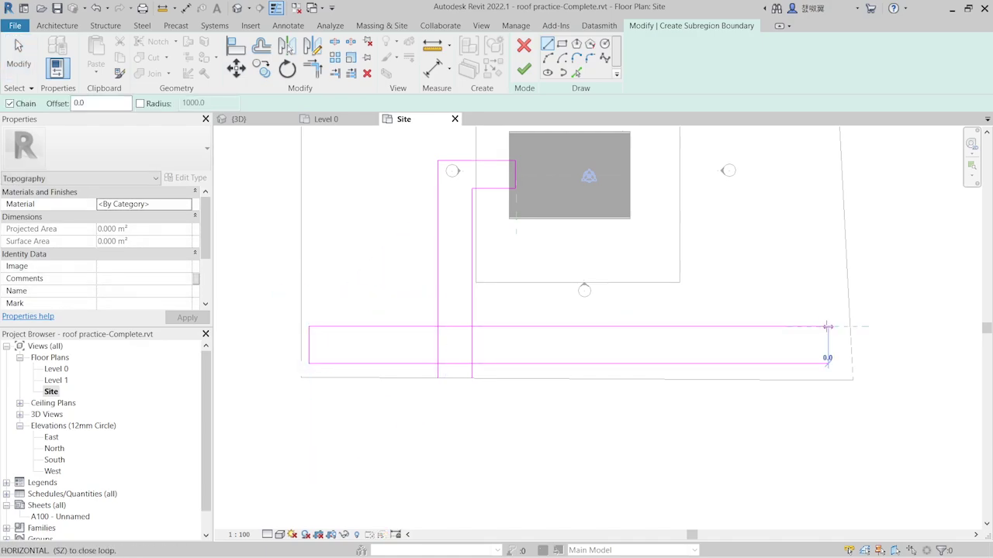
pyautogui.click(827, 327)
pyautogui.scroll(1, 403, 353)
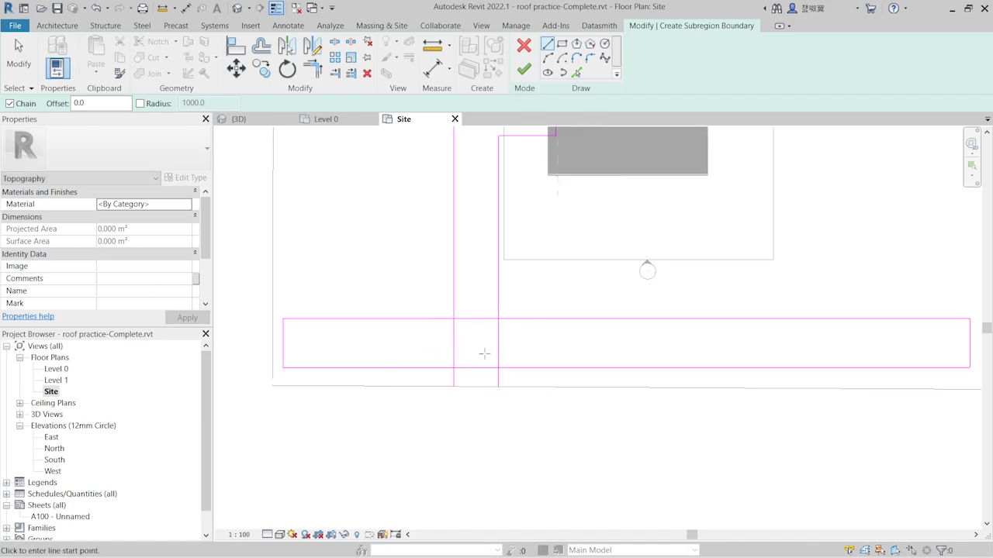
# Select the path's edges and shorten the right path edge to the road's top edge
pyautogui.press('Escape')
pyautogui.scroll(-1, 354, 336)
pyautogui.scroll(2, 370, 322)
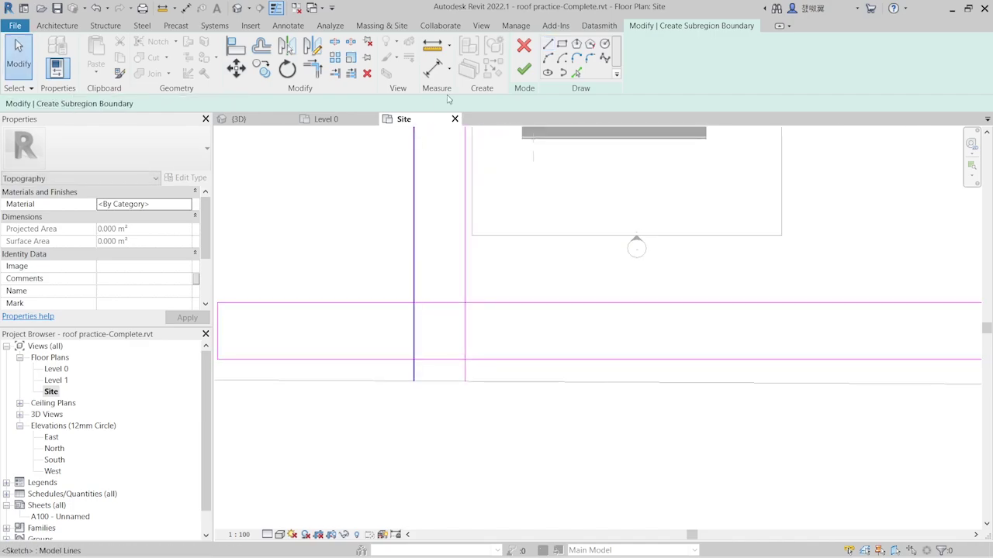
pyautogui.click(413, 353)
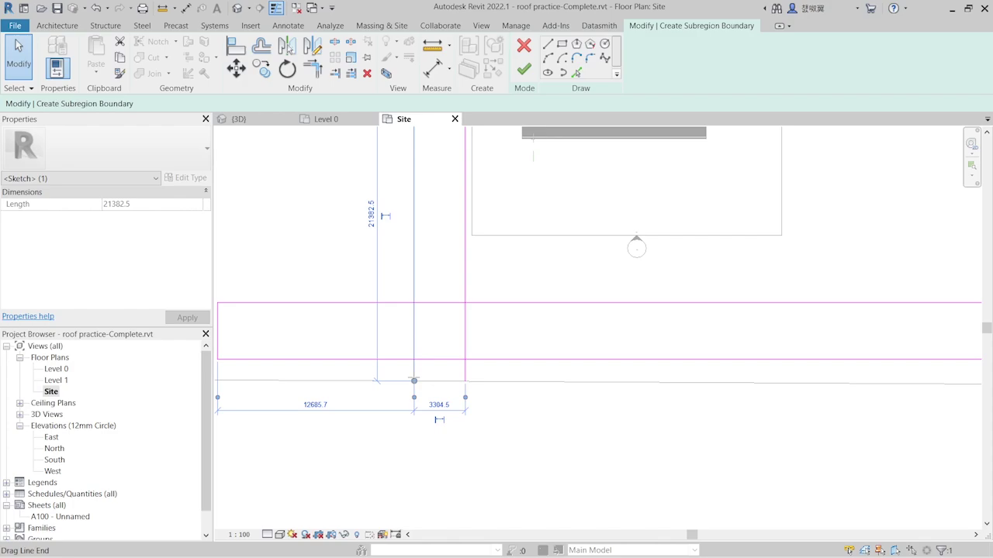
pyautogui.click(465, 373)
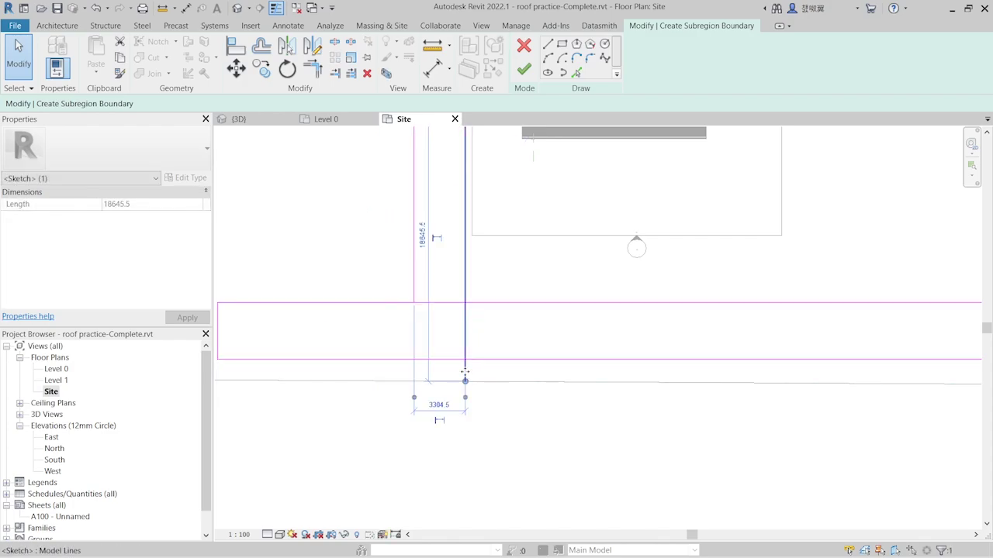
pyautogui.moveTo(465, 380); pyautogui.dragTo(465, 303)
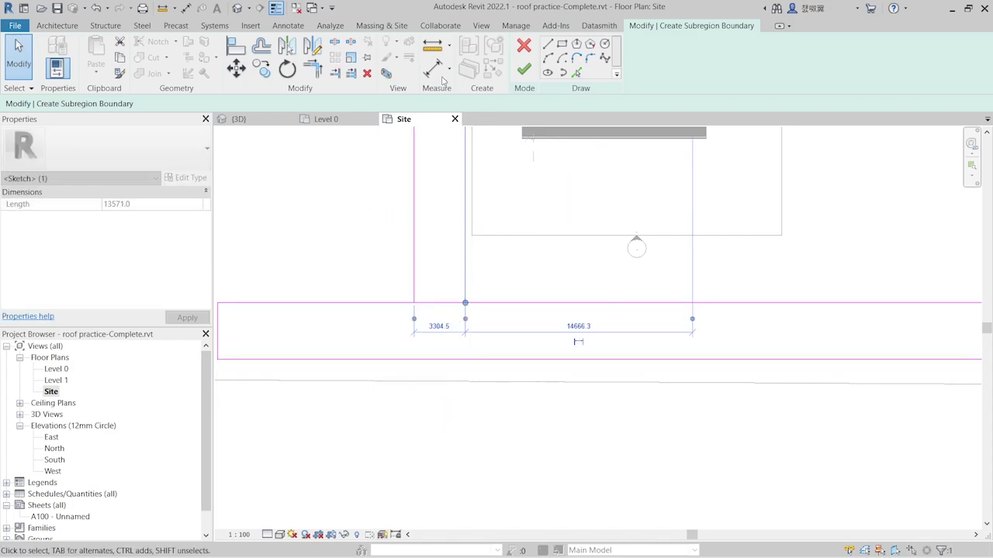
# Split the road's top edge and trim it into corners with both path edges
pyautogui.click(334, 41)
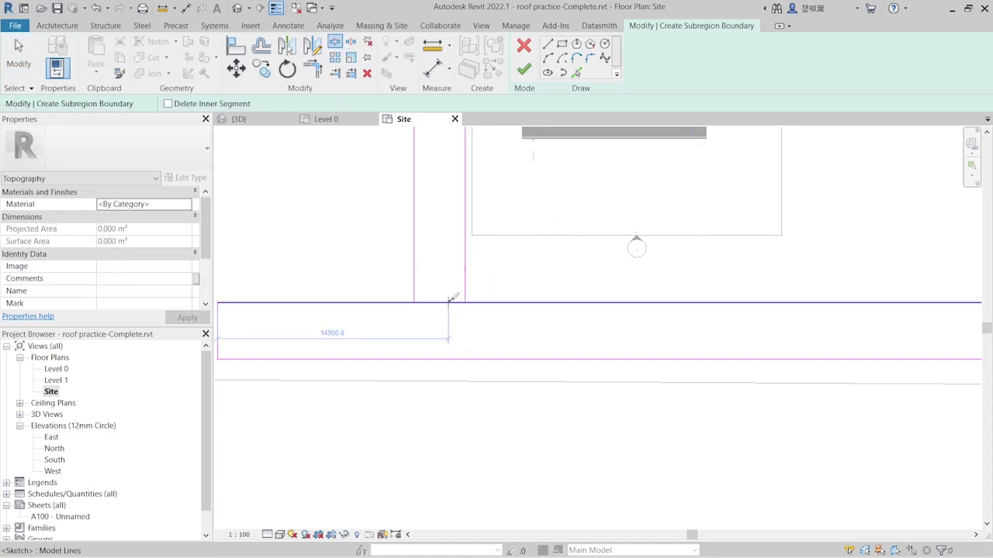
pyautogui.press('Escape')
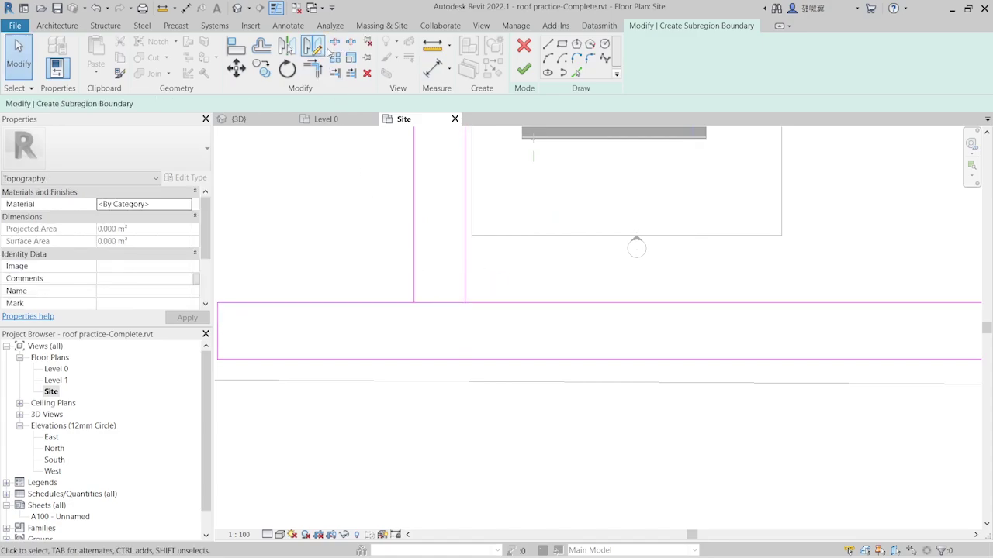
pyautogui.click(334, 43)
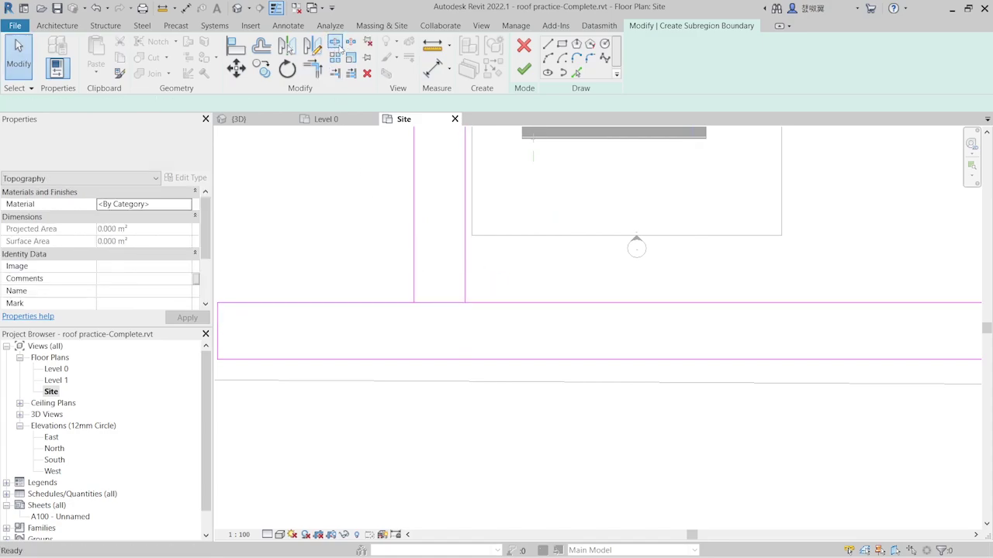
pyautogui.click(422, 320)
pyautogui.press('t')
pyautogui.press('r')
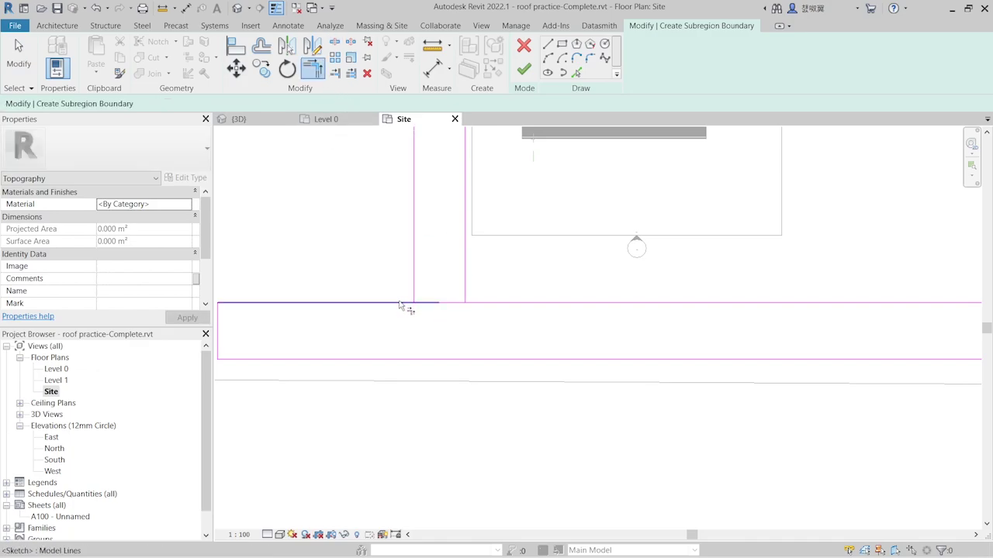
pyautogui.click(401, 304)
pyautogui.click(414, 280)
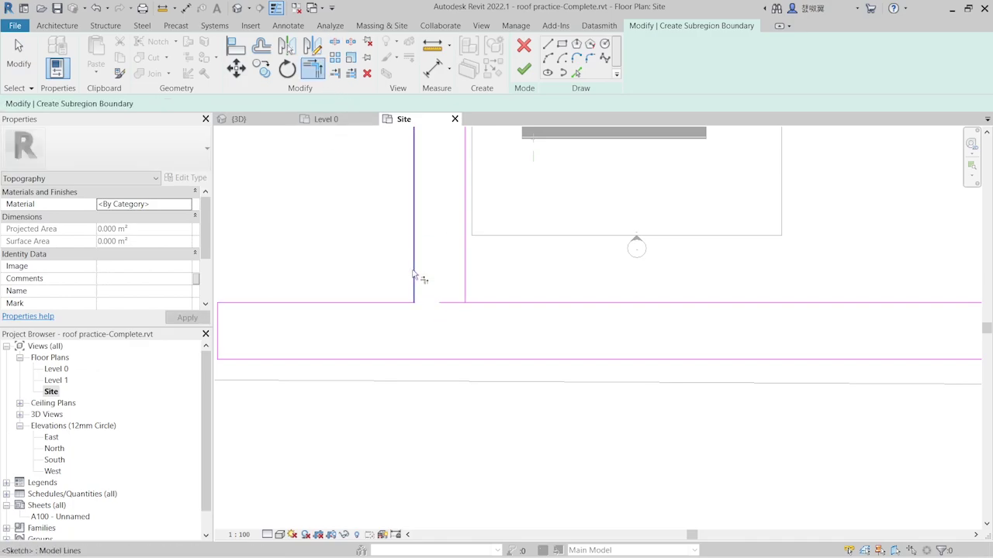
pyautogui.click(463, 266)
pyautogui.click(496, 303)
pyautogui.scroll(-1, 398, 277)
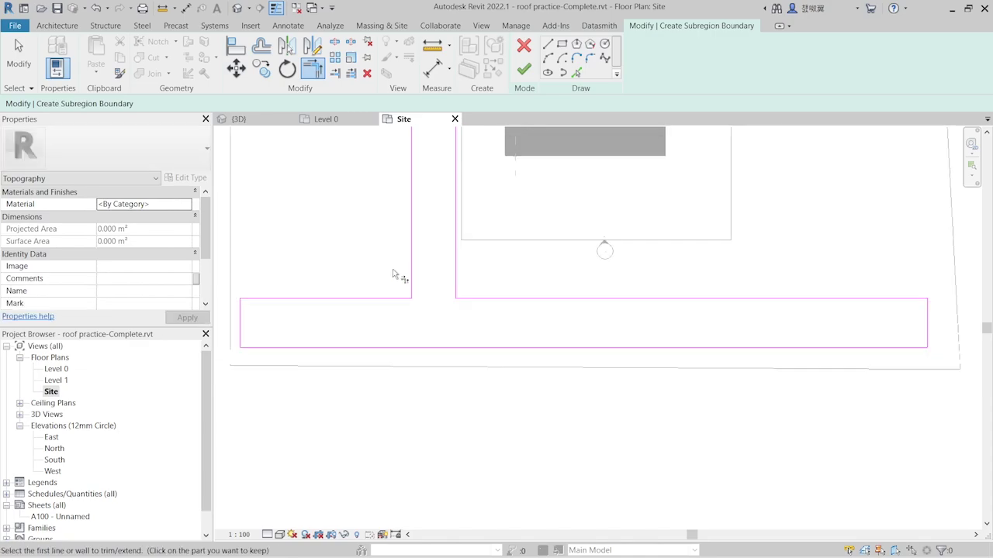
pyautogui.scroll(-2, 399, 275)
pyautogui.scroll(2, 314, 310)
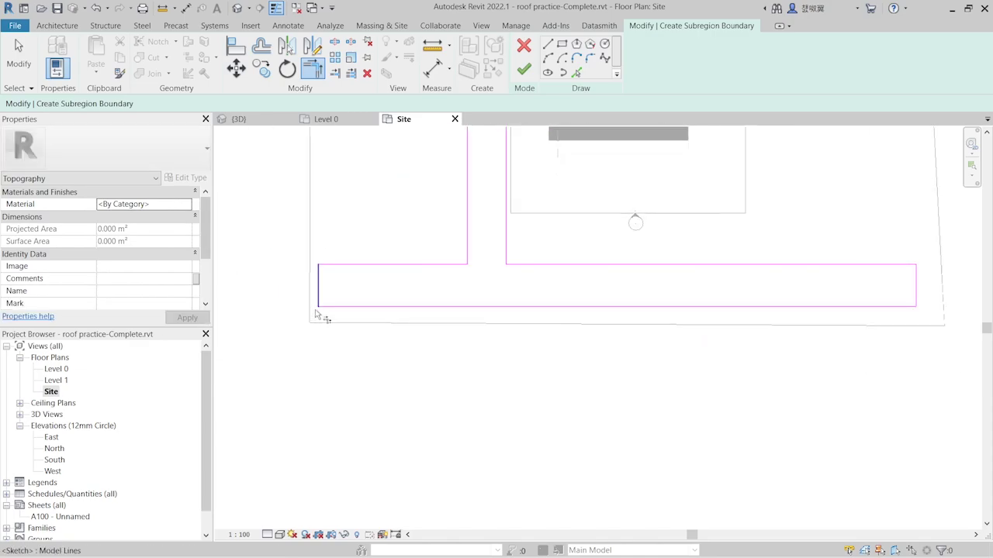
# Stretch the road's left and right end lines farther outward
pyautogui.press('Escape')
pyautogui.click(317, 288)
pyautogui.moveTo(305, 289); pyautogui.dragTo(296, 289)
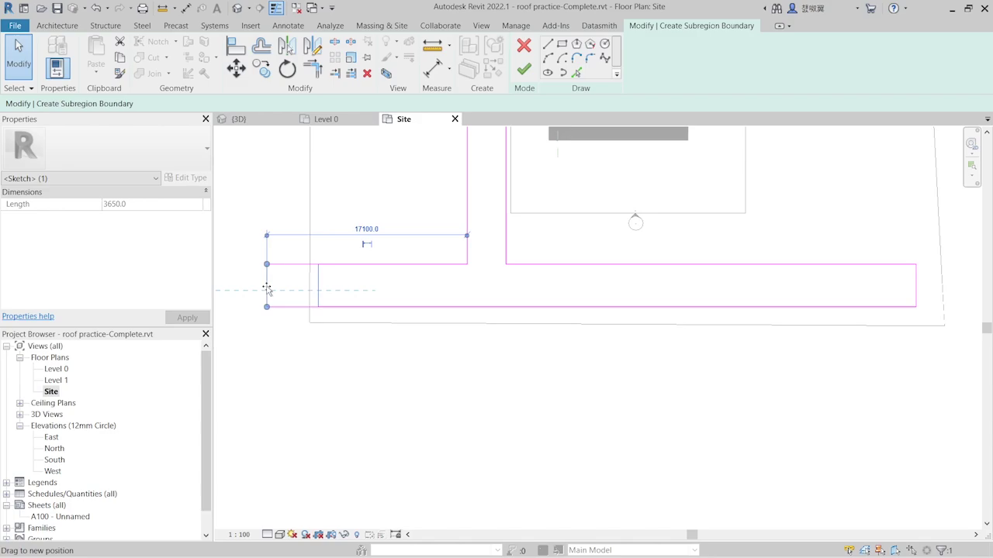
pyautogui.scroll(-1, 381, 277)
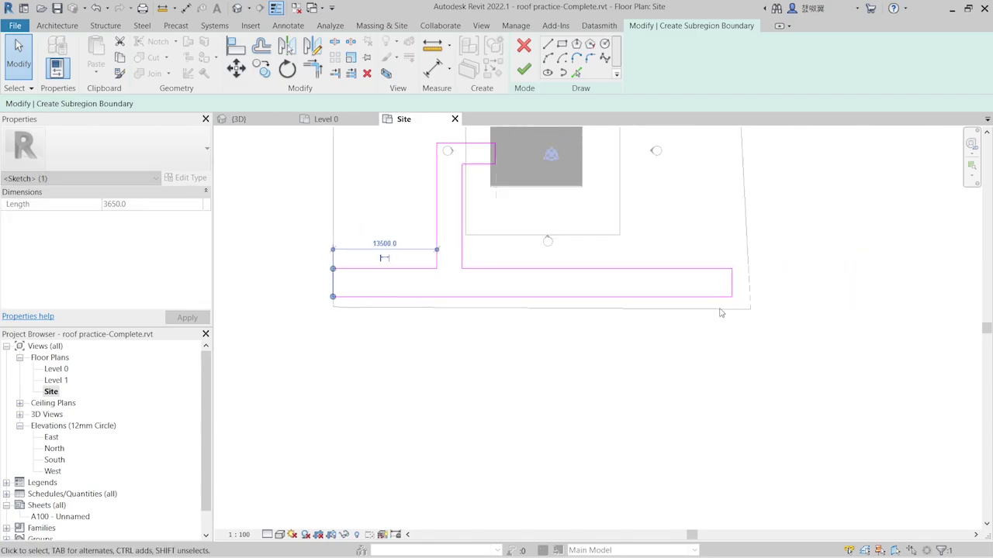
pyautogui.moveTo(733, 289); pyautogui.dragTo(752, 288)
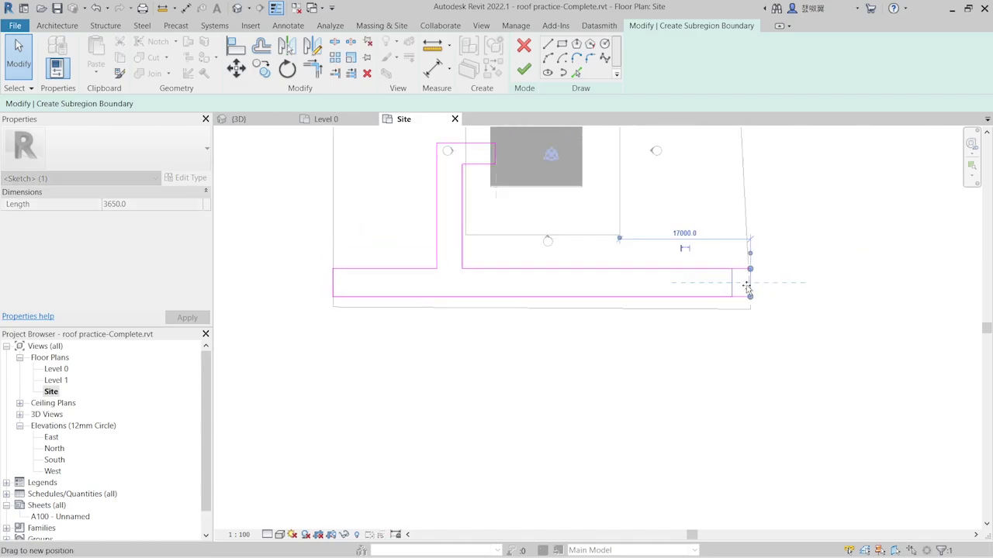
pyautogui.press('Escape')
pyautogui.scroll(-1, 609, 299)
pyautogui.scroll(-1, 609, 299)
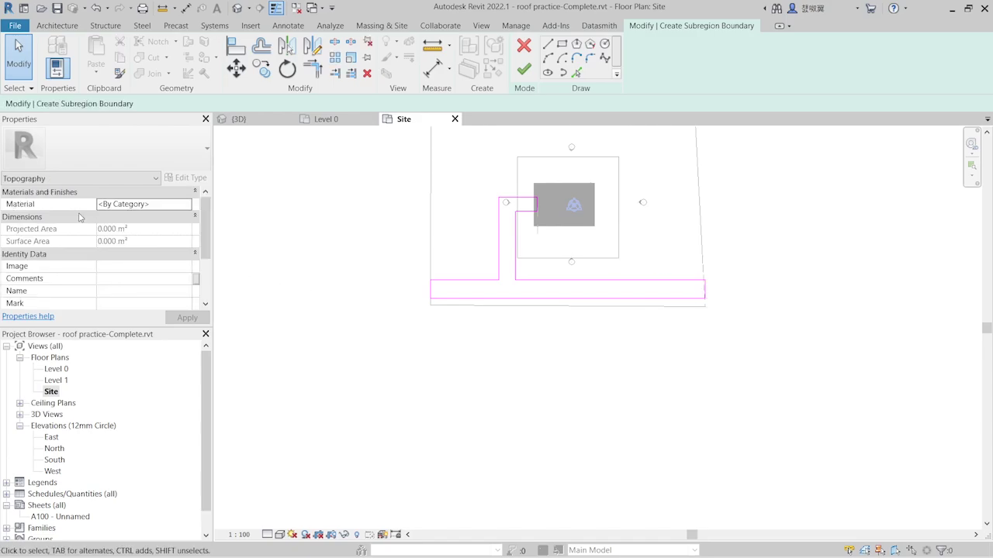
pyautogui.click(149, 206)
# Choose Concrete, Cast-in-Place gray in the Material Browser for the subregion
pyautogui.click(187, 206)
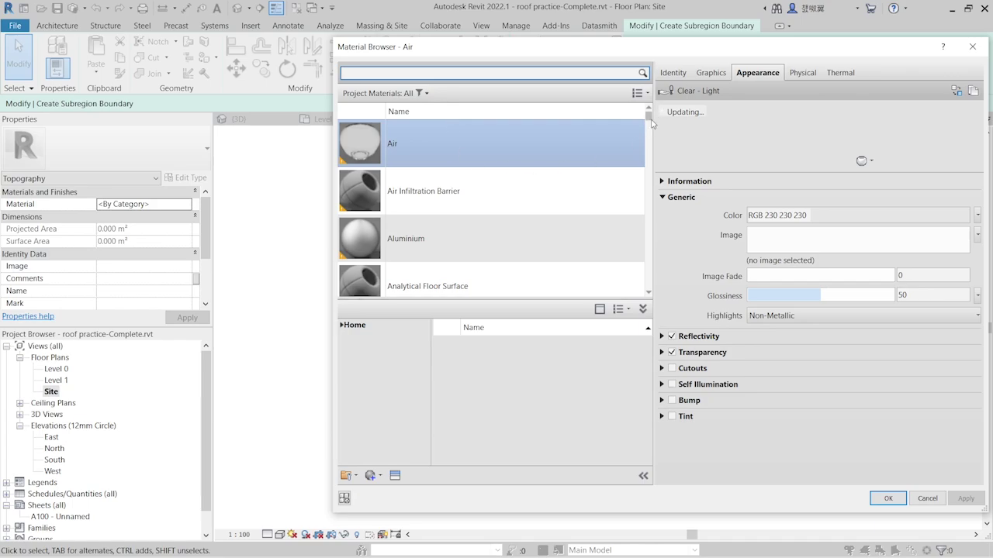
pyautogui.scroll(-2, 521, 185)
pyautogui.scroll(-2, 497, 190)
pyautogui.scroll(-2, 457, 195)
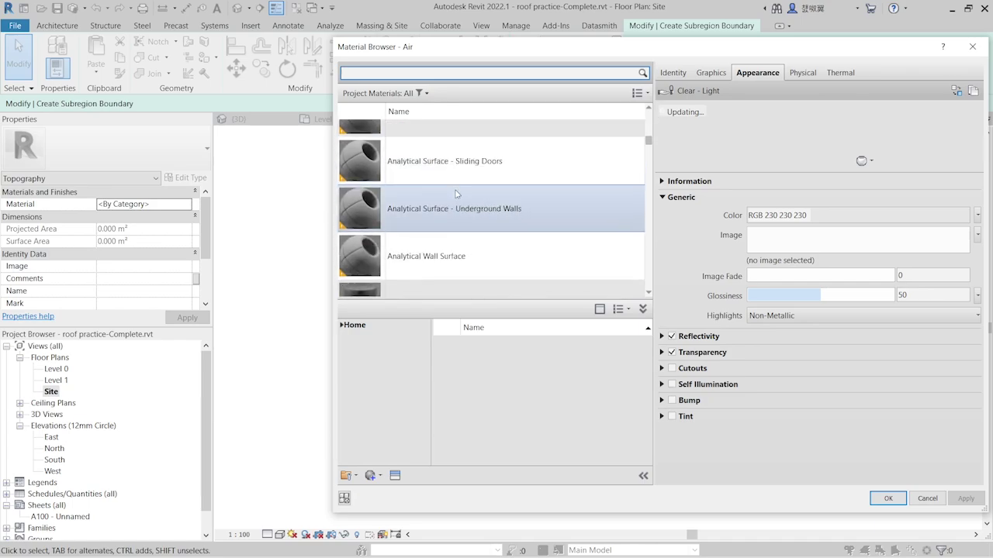
pyautogui.scroll(-3, 457, 194)
pyautogui.scroll(-2, 457, 194)
pyautogui.scroll(1, 457, 196)
pyautogui.scroll(3, 457, 198)
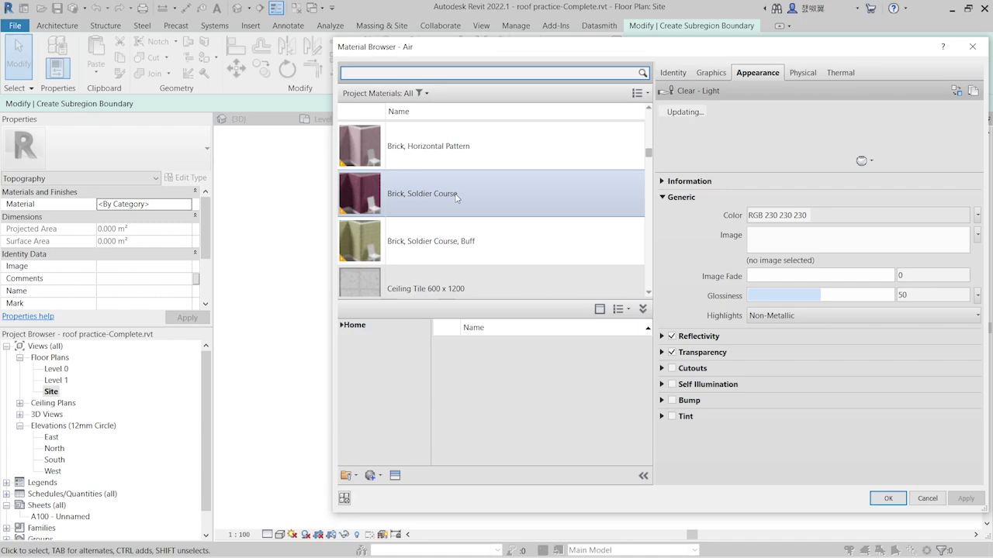
pyautogui.scroll(3, 457, 198)
pyautogui.scroll(3, 454, 200)
pyautogui.scroll(1, 451, 203)
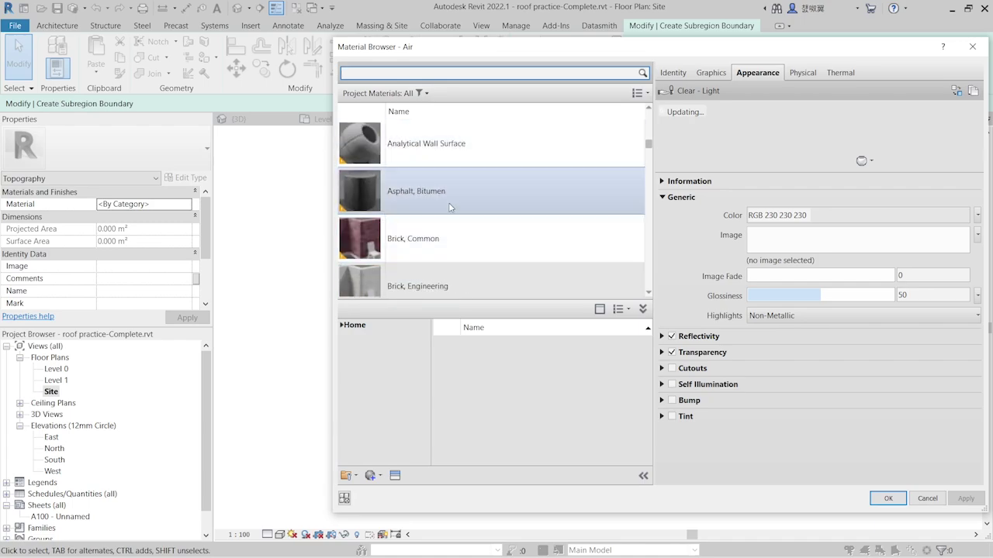
pyautogui.scroll(-3, 465, 206)
pyautogui.scroll(-2, 464, 208)
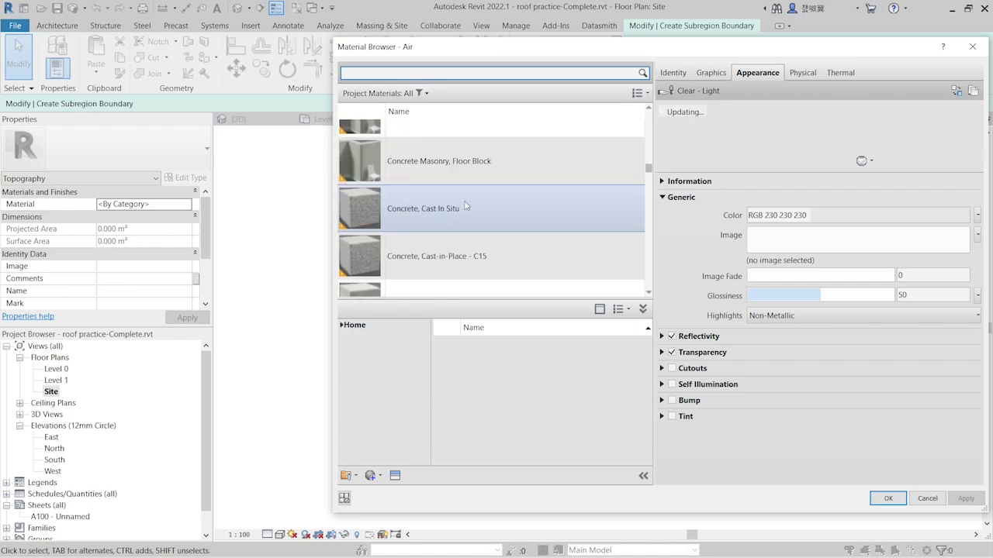
pyautogui.scroll(-1, 463, 233)
pyautogui.click(504, 178)
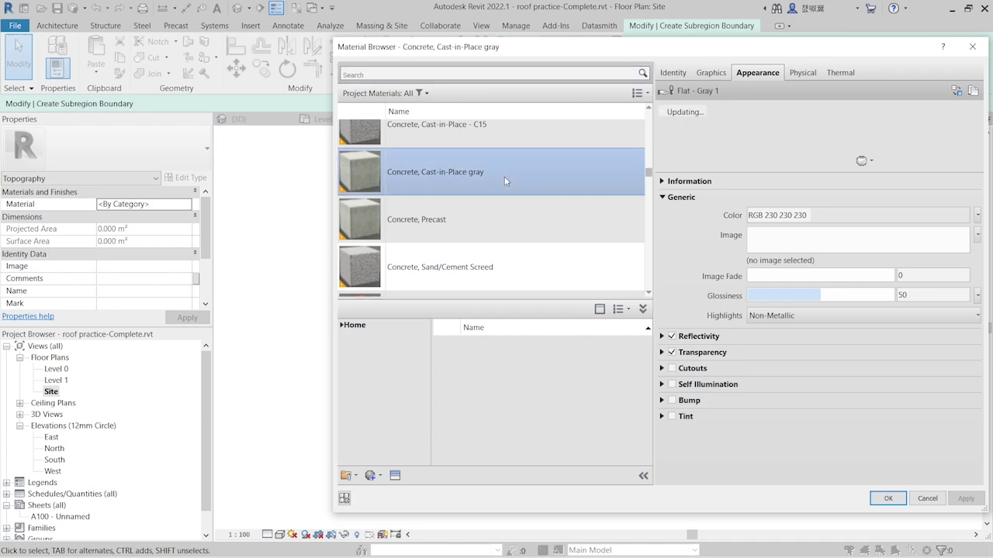
pyautogui.click(889, 498)
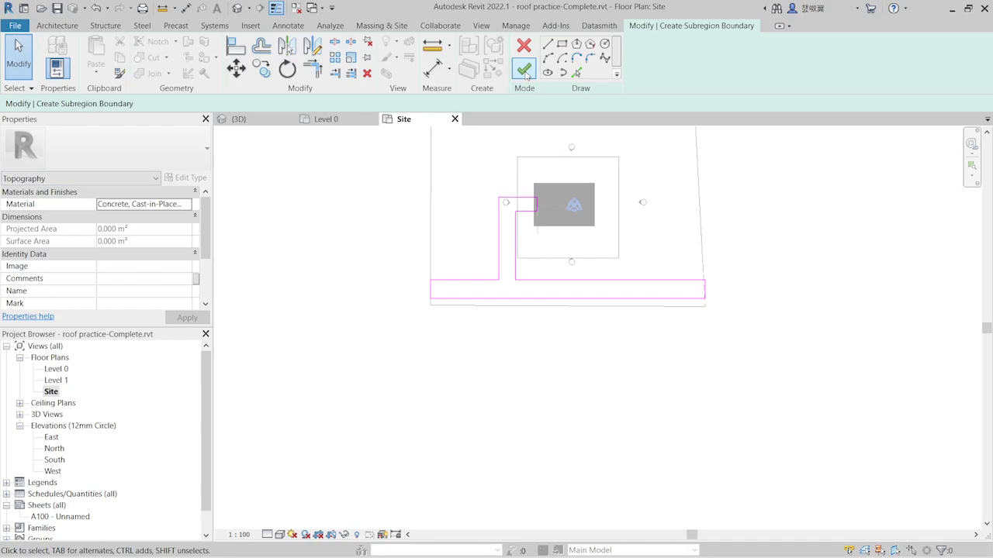
# Finish the subregion boundary sketch in the 3D view and deselect it
pyautogui.click(238, 119)
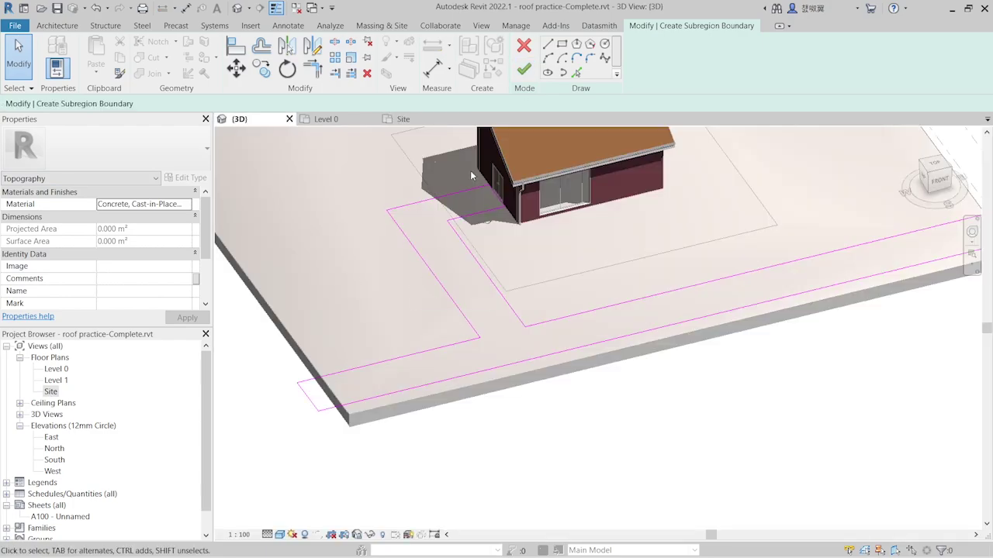
pyautogui.click(524, 70)
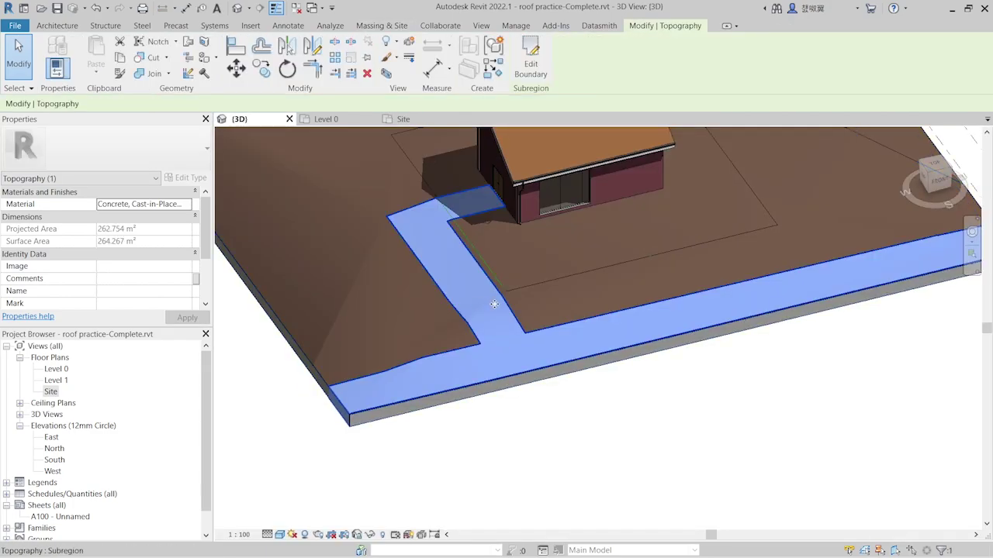
pyautogui.click(651, 459)
# Orbit and pan the 3D view to inspect the concrete path joining the road
pyautogui.scroll(-3, 585, 392)
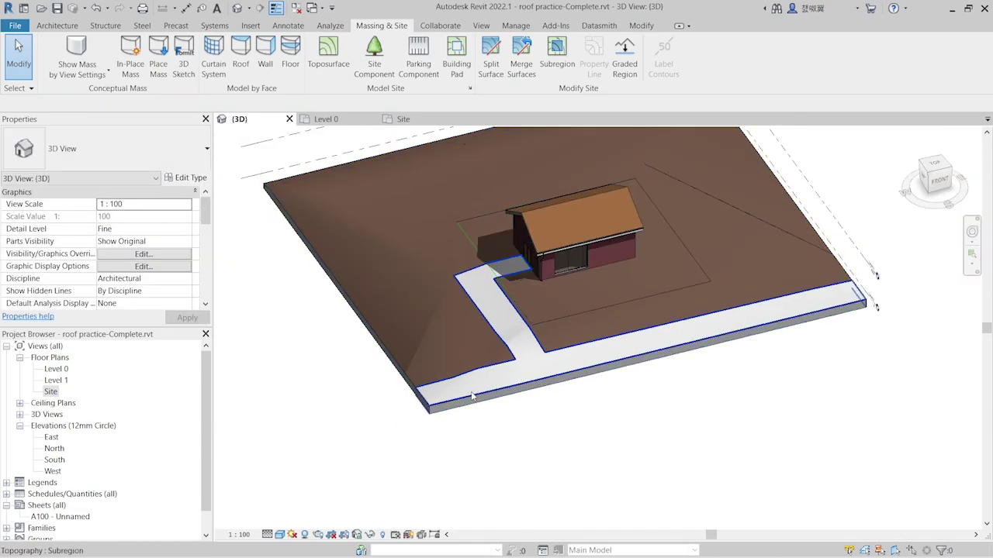
pyautogui.keyDown('shift'); pyautogui.moveTo(613, 274); pyautogui.dragTo(644, 272, button='middle'); pyautogui.keyUp('shift')
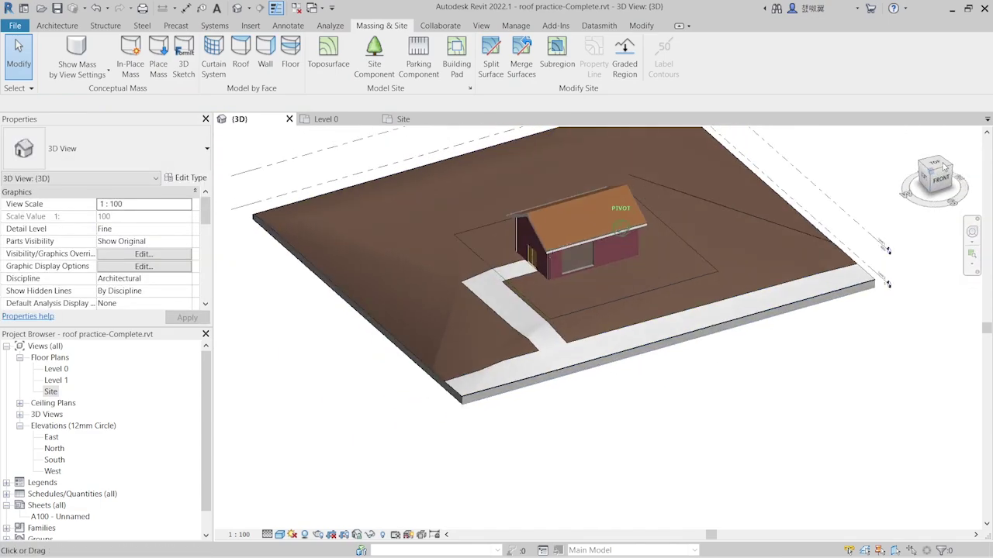
pyautogui.keyDown('shift'); pyautogui.moveTo(944, 167); pyautogui.dragTo(951, 154, button='middle'); pyautogui.keyUp('shift')
pyautogui.scroll(-2, 697, 143)
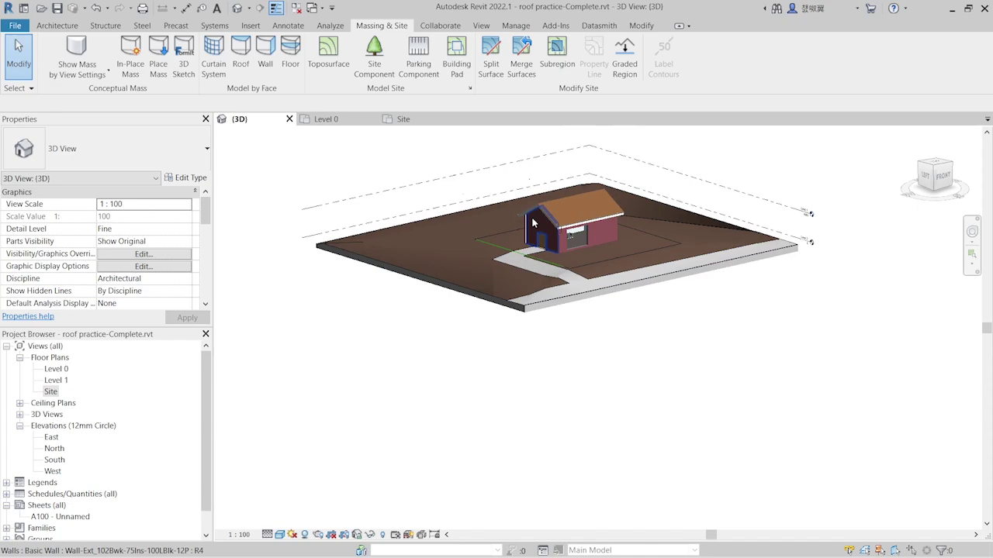
pyautogui.scroll(-2, 697, 144)
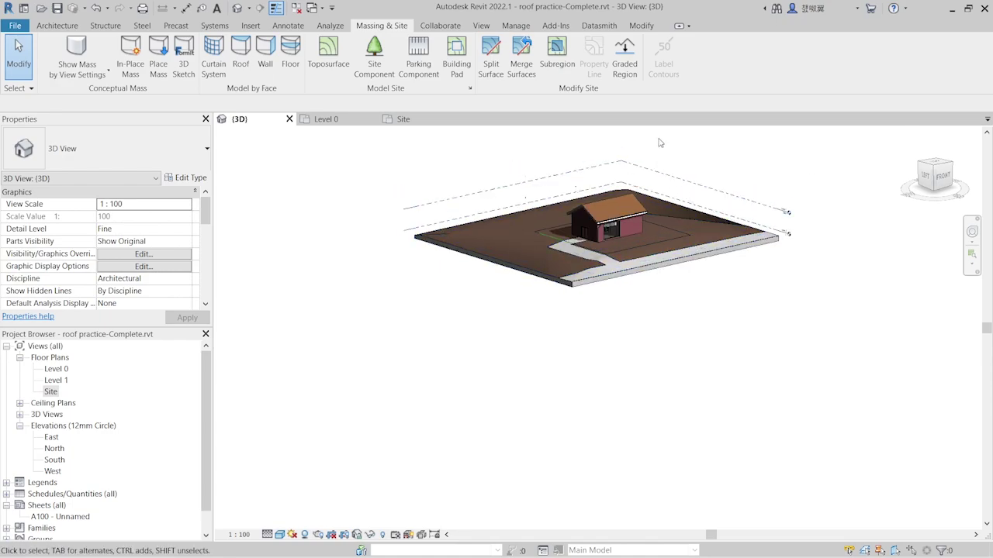
pyautogui.scroll(1, 712, 230)
pyautogui.scroll(1, 712, 229)
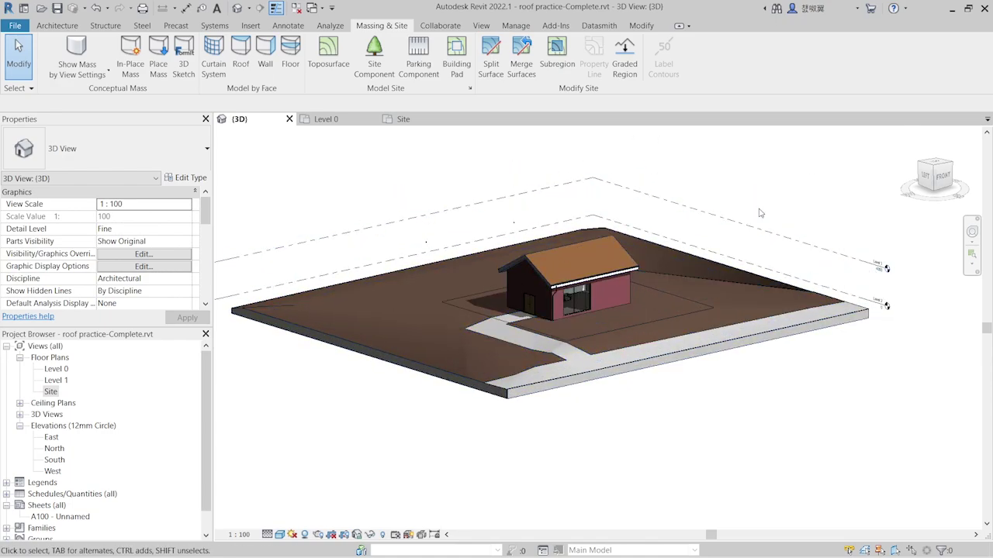
pyautogui.moveTo(712, 230); pyautogui.dragTo(745, 237, button='middle')
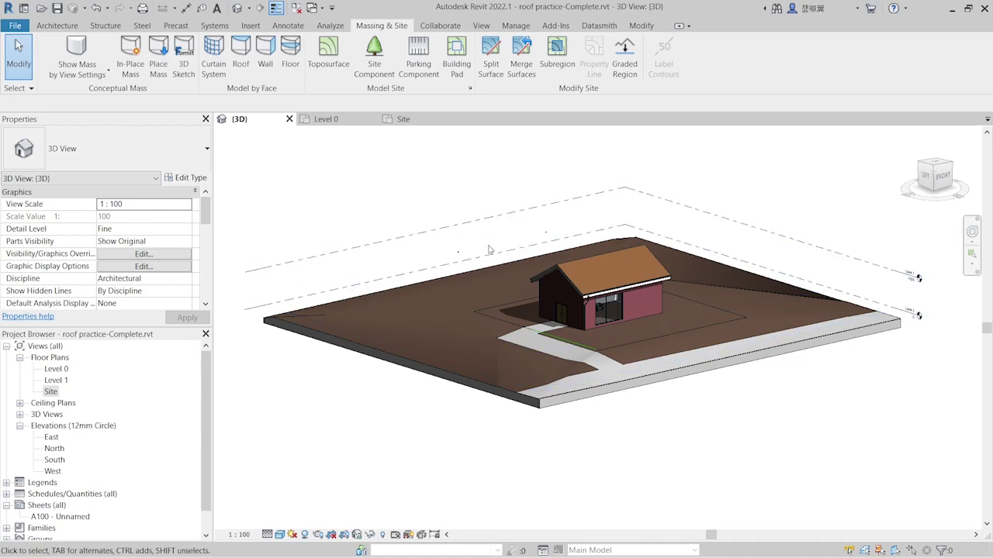
# Confirm in Twinmotion the path is still missing, then return to Revit's Datasmith tools
pyautogui.hotkey('alt', 'Tab')
pyautogui.hotkey('alt', 'Tab')
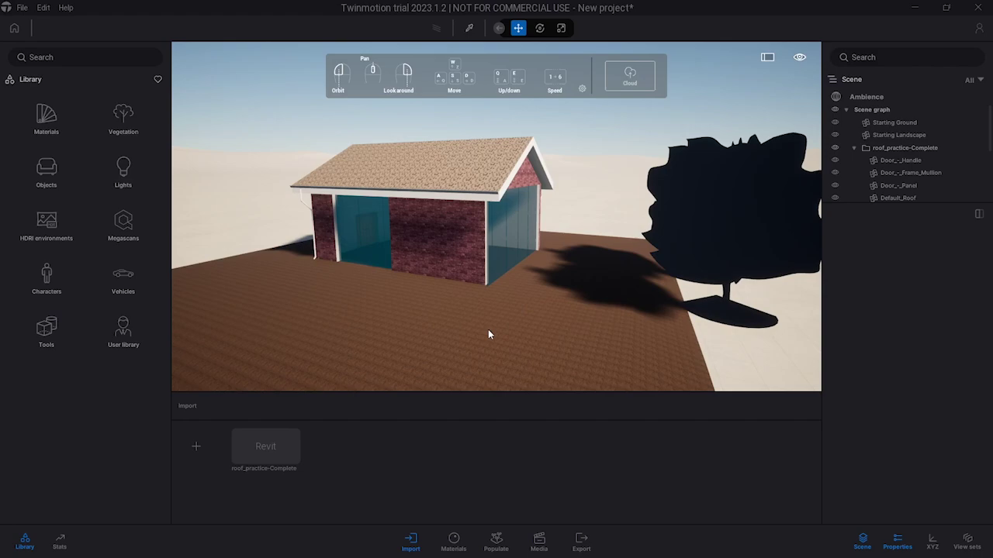
pyautogui.moveTo(489, 331)
pyautogui.mouseDown()
pyautogui.moveTo(497, 302)
pyautogui.moveTo(513, 317)
pyautogui.mouseUp()
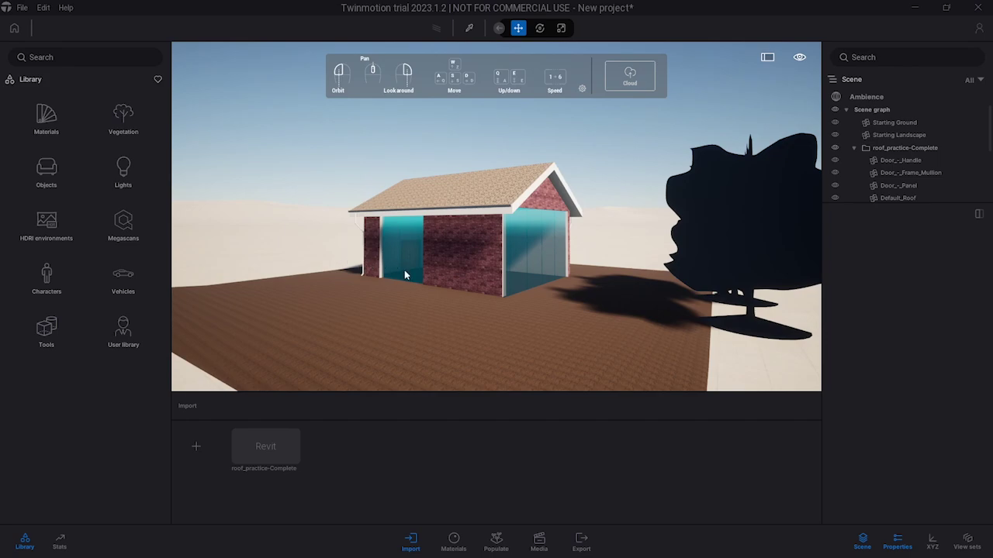
pyautogui.hotkey('alt', 'Tab')
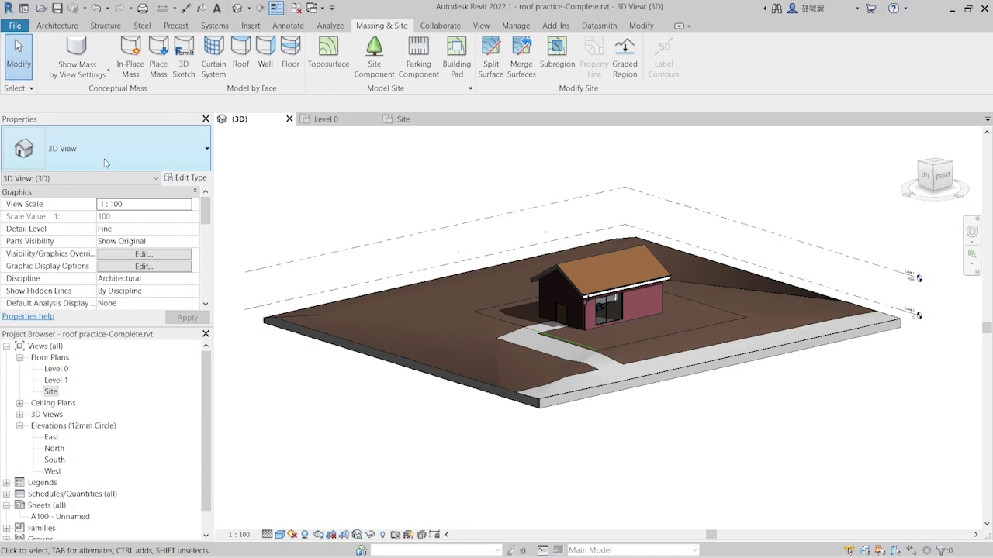
pyautogui.click(599, 25)
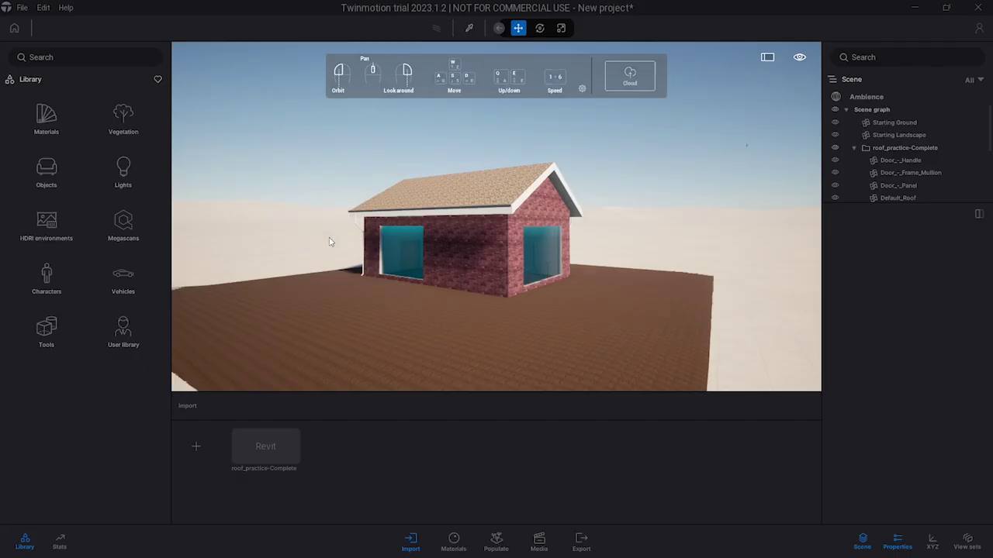
# Orbit the Twinmotion view to find the newly synced concrete path and road
pyautogui.moveTo(418, 262); pyautogui.dragTo(315, 318)
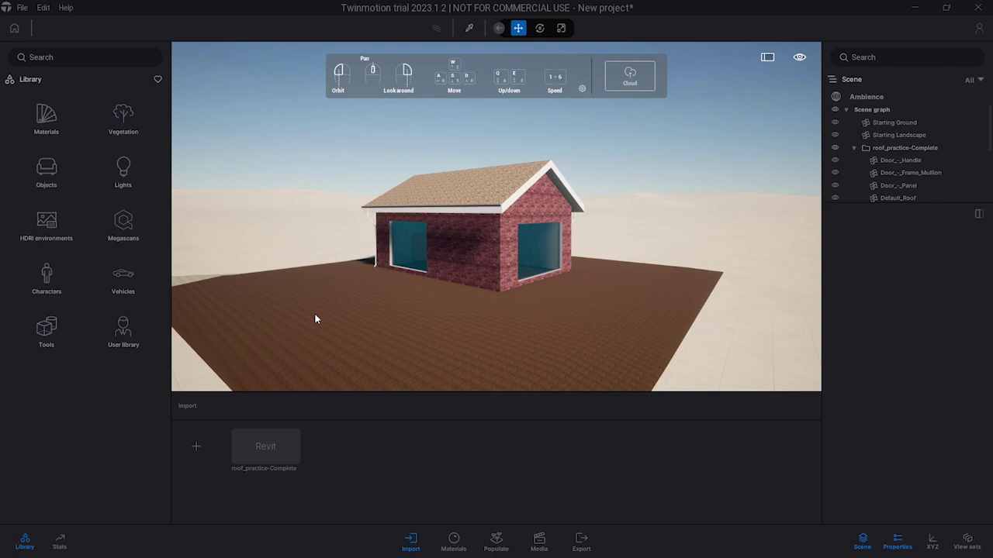
pyautogui.moveTo(293, 304); pyautogui.dragTo(404, 300)
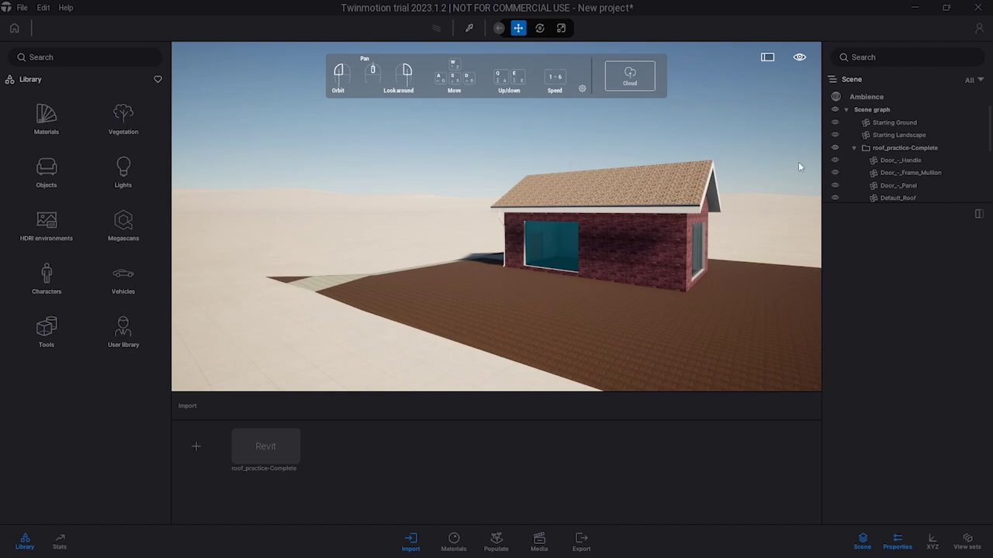
# Select and collapse roof_practice-Complete, then lift it above the ground with the Z arrow
pyautogui.moveTo(899, 135)
pyautogui.click(907, 149)
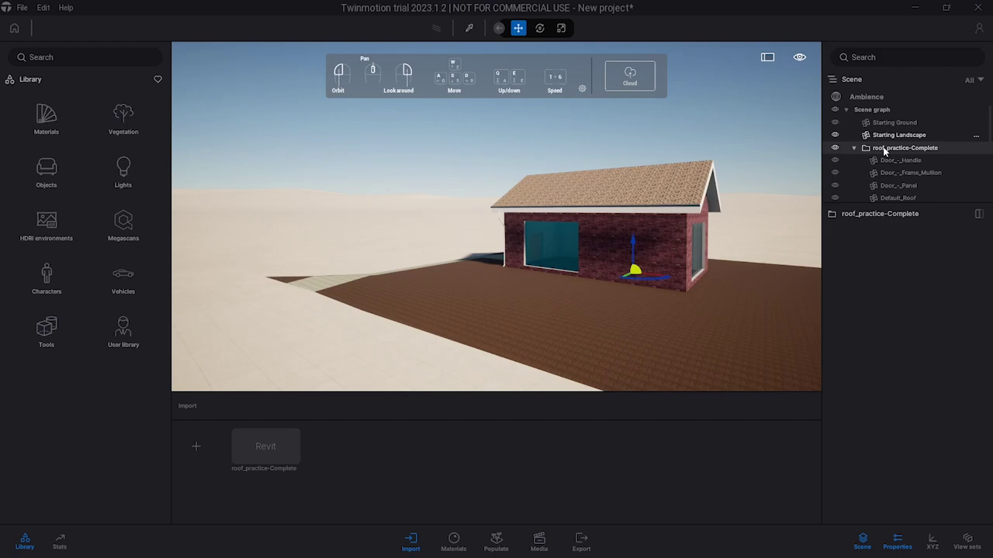
pyautogui.click(854, 149)
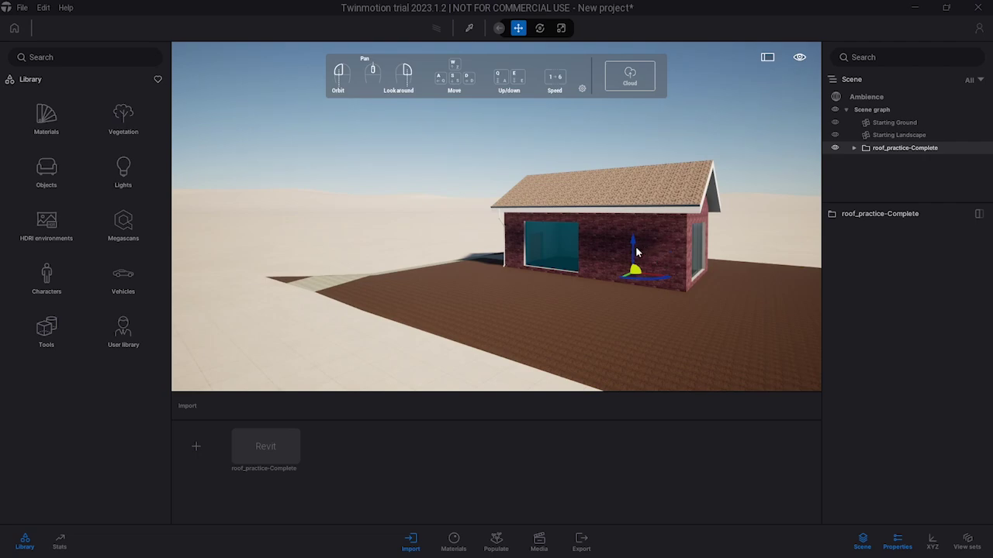
pyautogui.moveTo(635, 250); pyautogui.dragTo(633, 231)
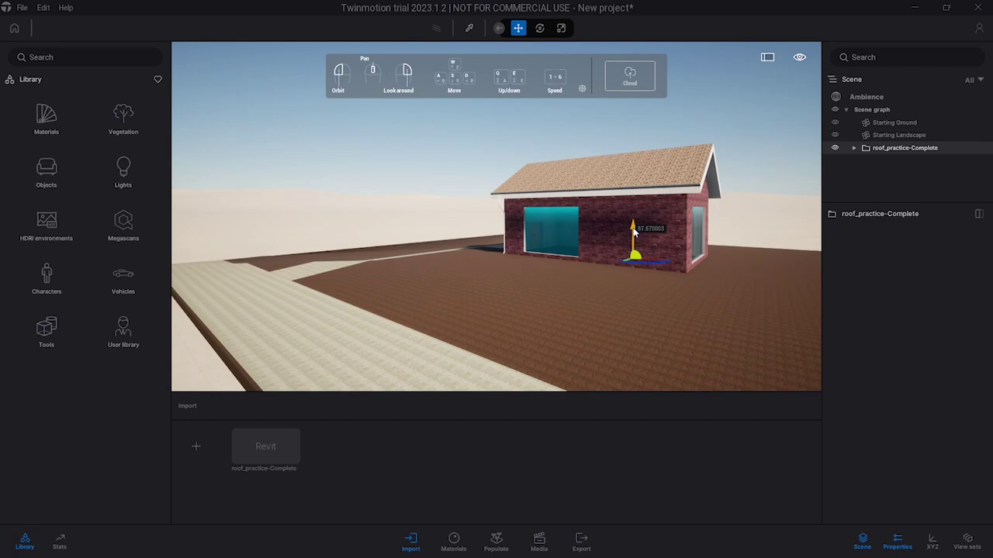
pyautogui.scroll(-3, 633, 231)
pyautogui.scroll(-3, 613, 229)
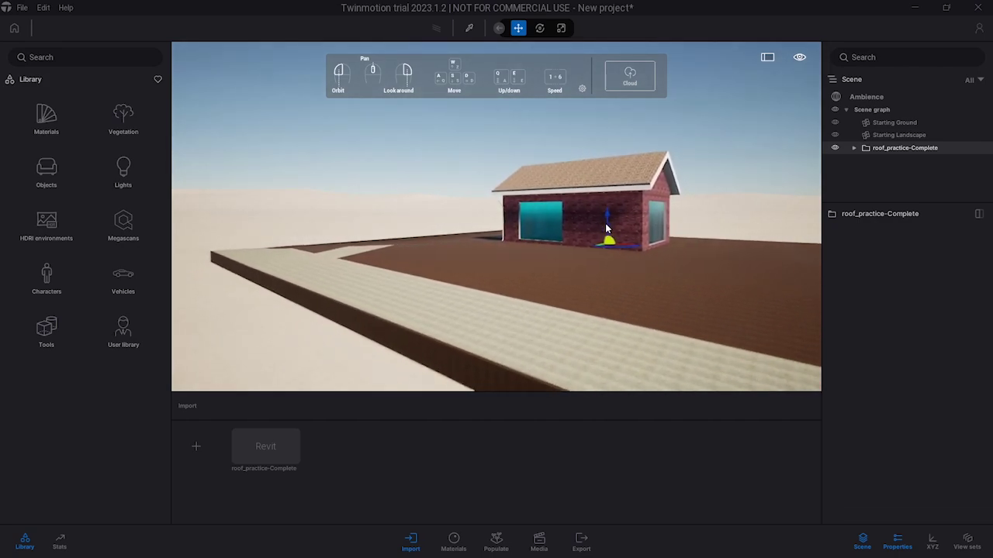
pyautogui.press('d')
pyautogui.press('w')
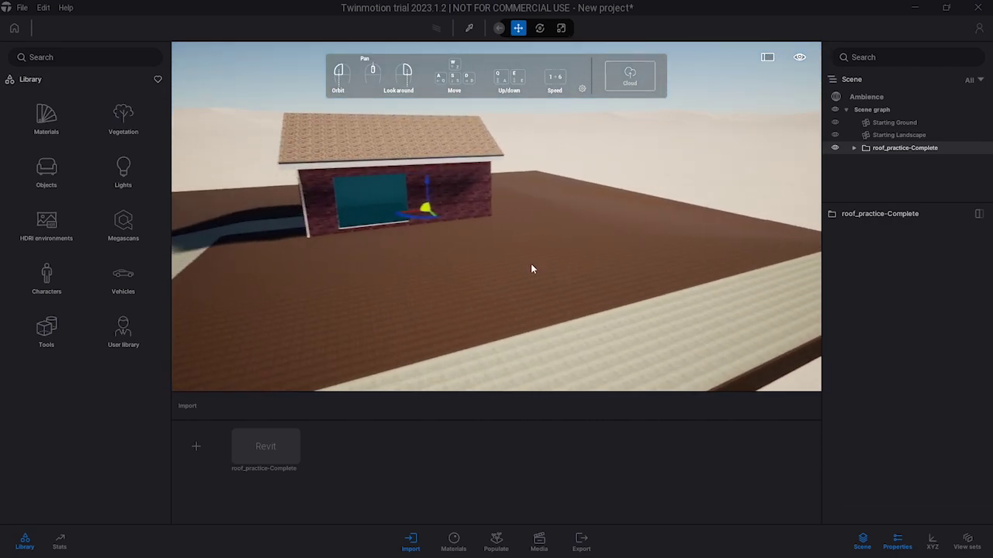
pyautogui.press('a')
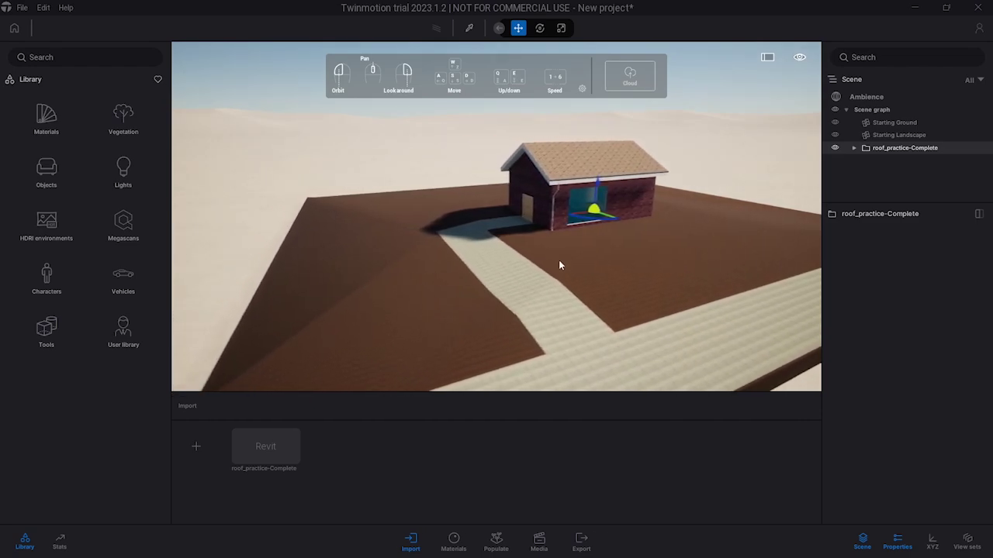
pyautogui.press('s')
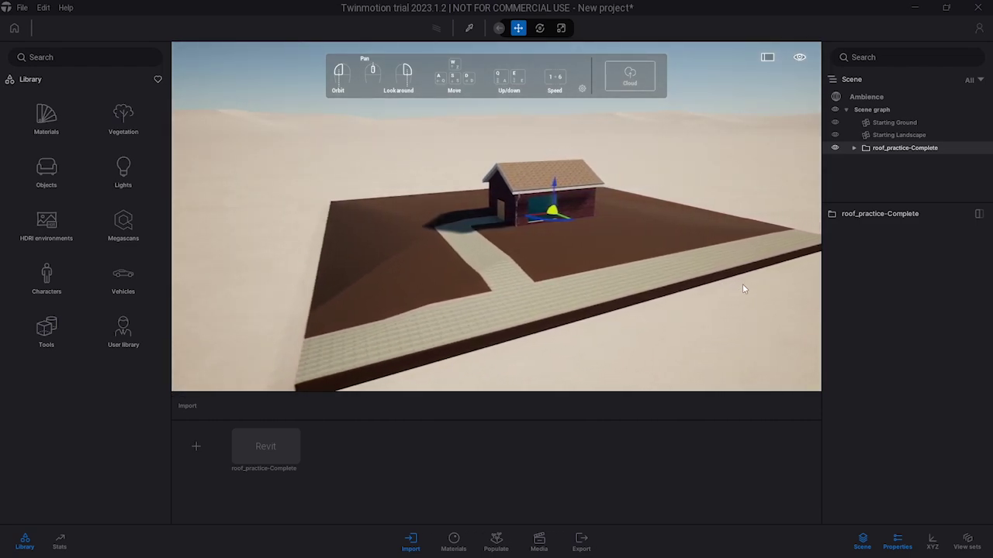
pyautogui.press('s')
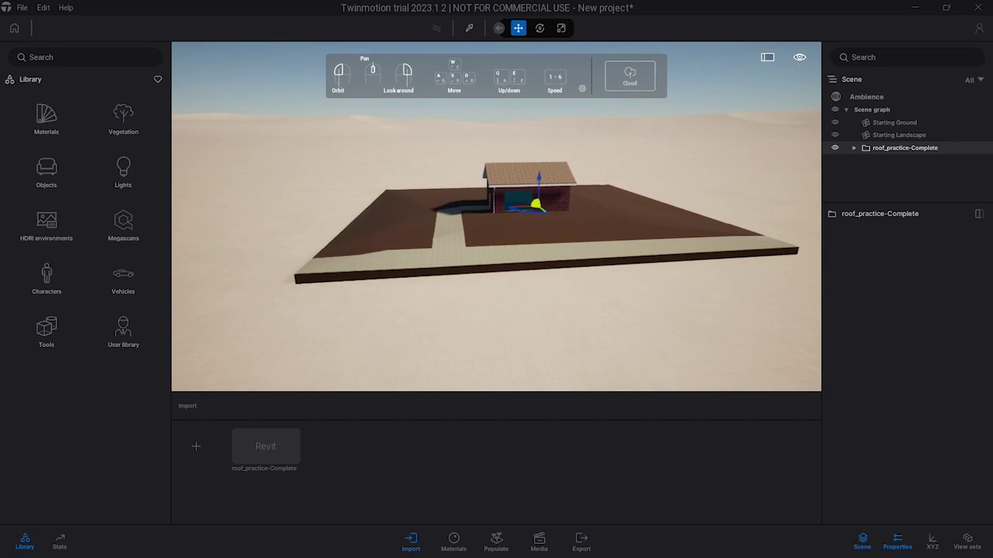
pyautogui.press('w')
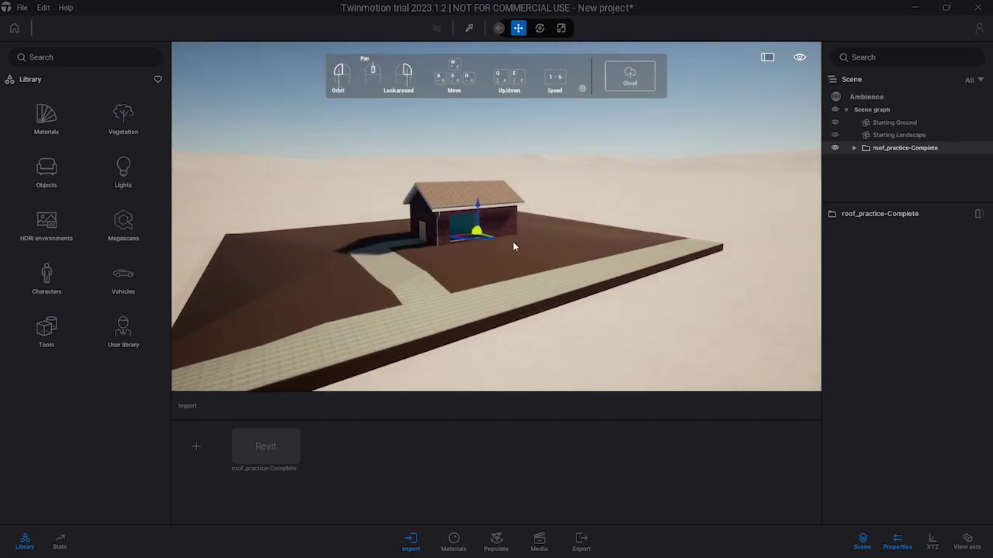
pyautogui.press('d')
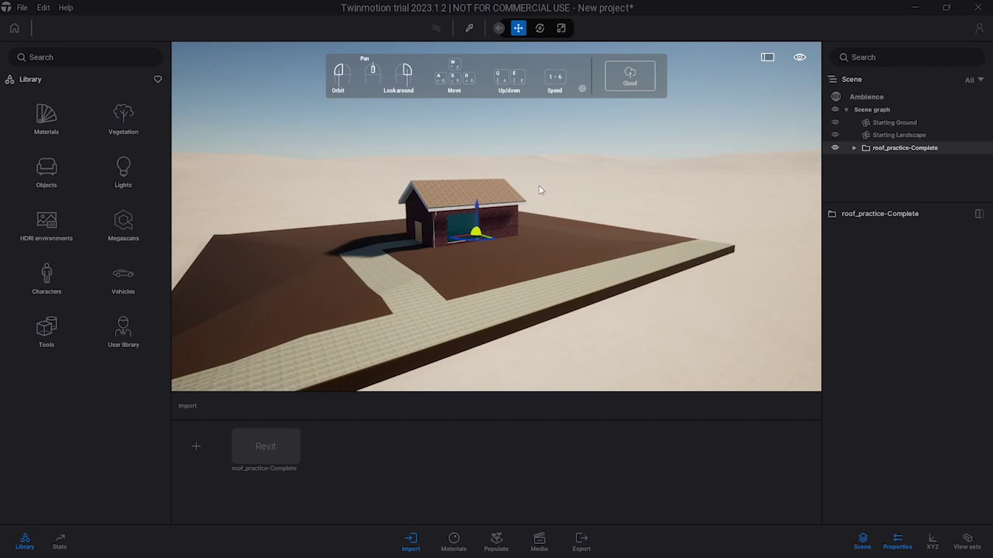
pyautogui.press('s')
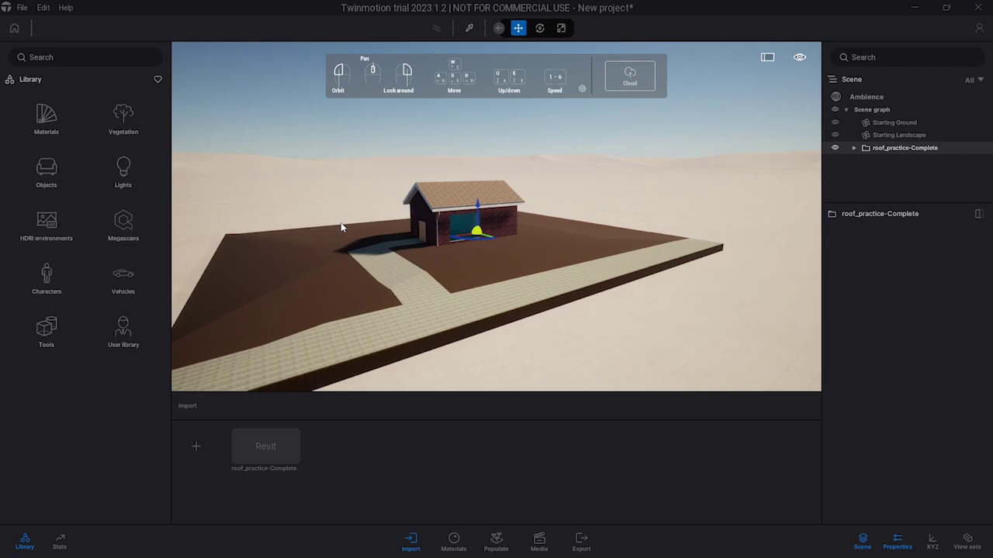
pyautogui.moveTo(342, 227); pyautogui.dragTo(353, 326)
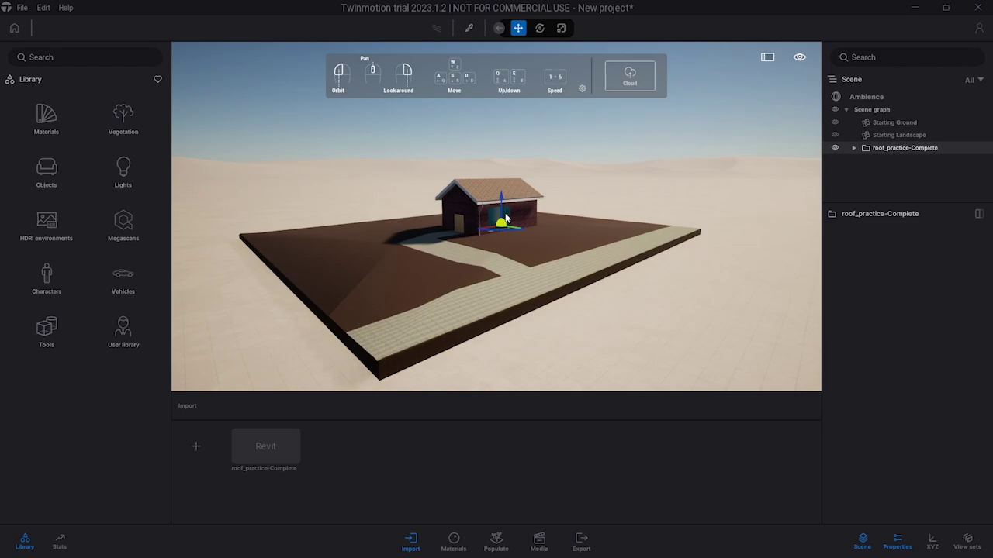
pyautogui.moveTo(609, 168); pyautogui.dragTo(513, 254)
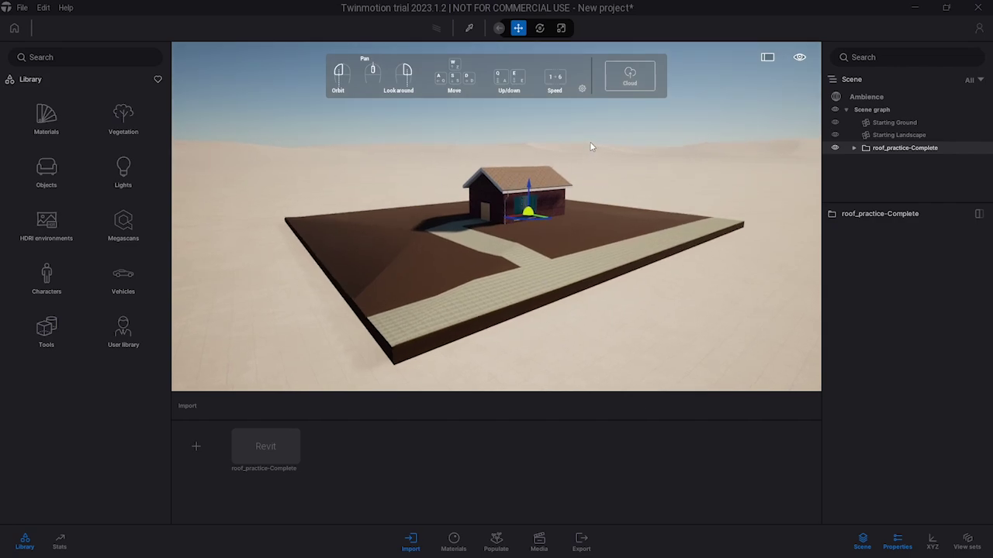
pyautogui.scroll(1, 589, 146)
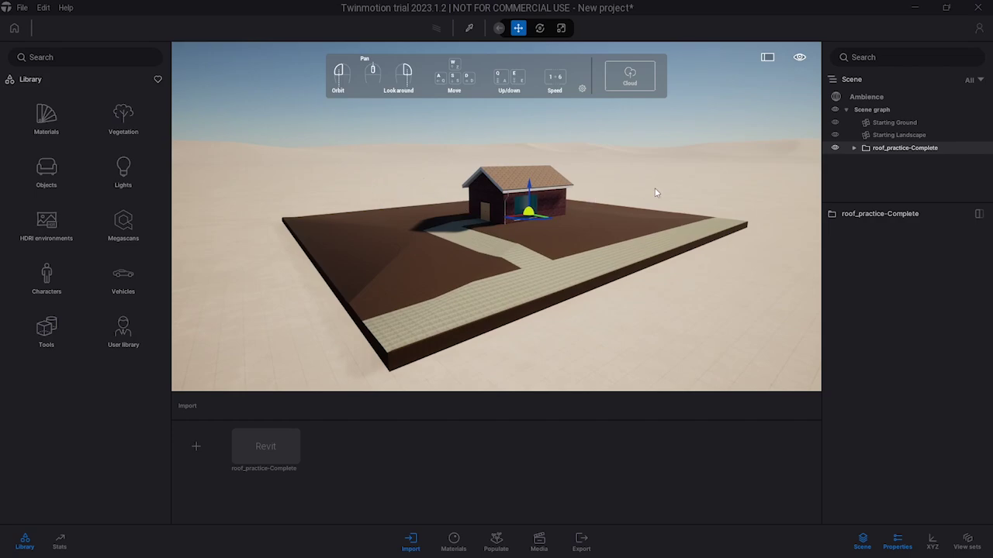
pyautogui.moveTo(655, 193); pyautogui.dragTo(613, 194)
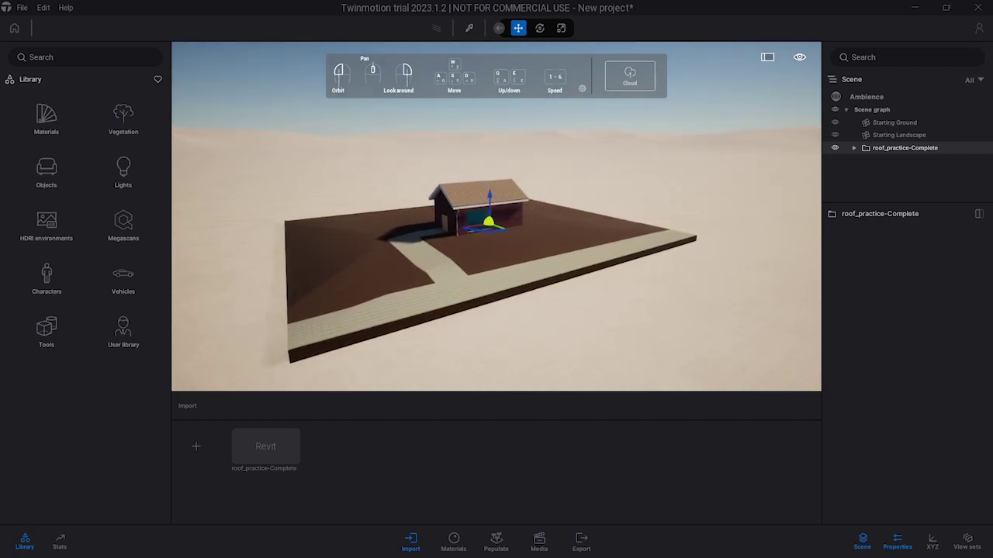
pyautogui.moveTo(543, 295); pyautogui.dragTo(550, 295)
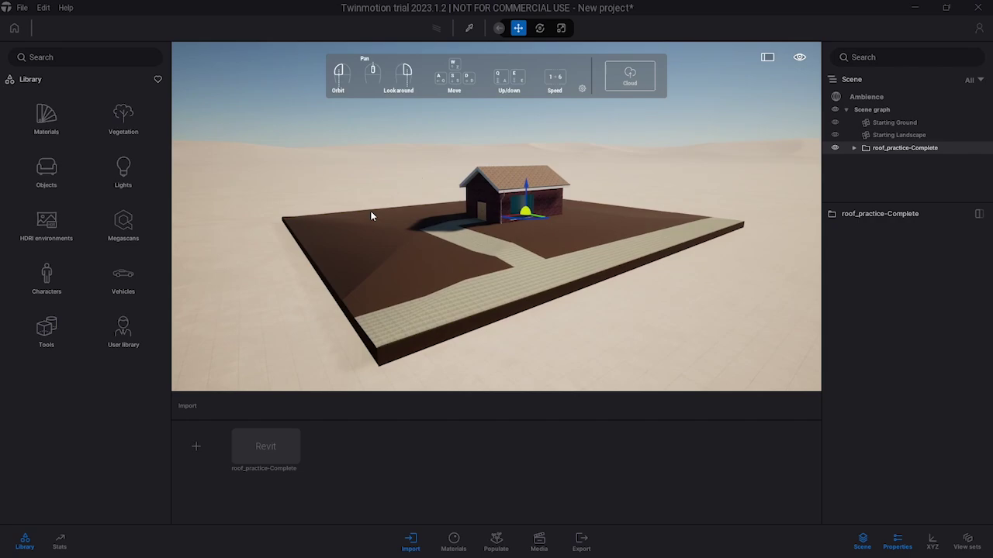